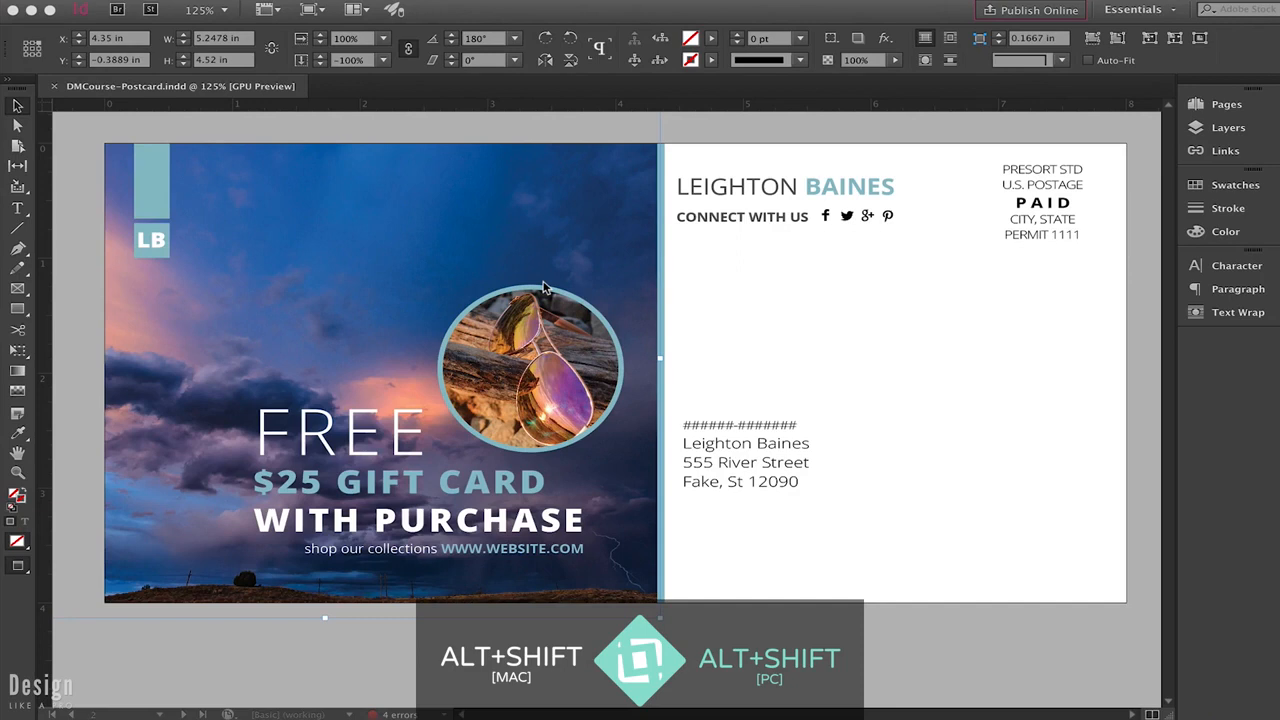
Duplicate the circular sunglasses picture to the upper left on the photo, and undo the copy
left_click(543, 292)
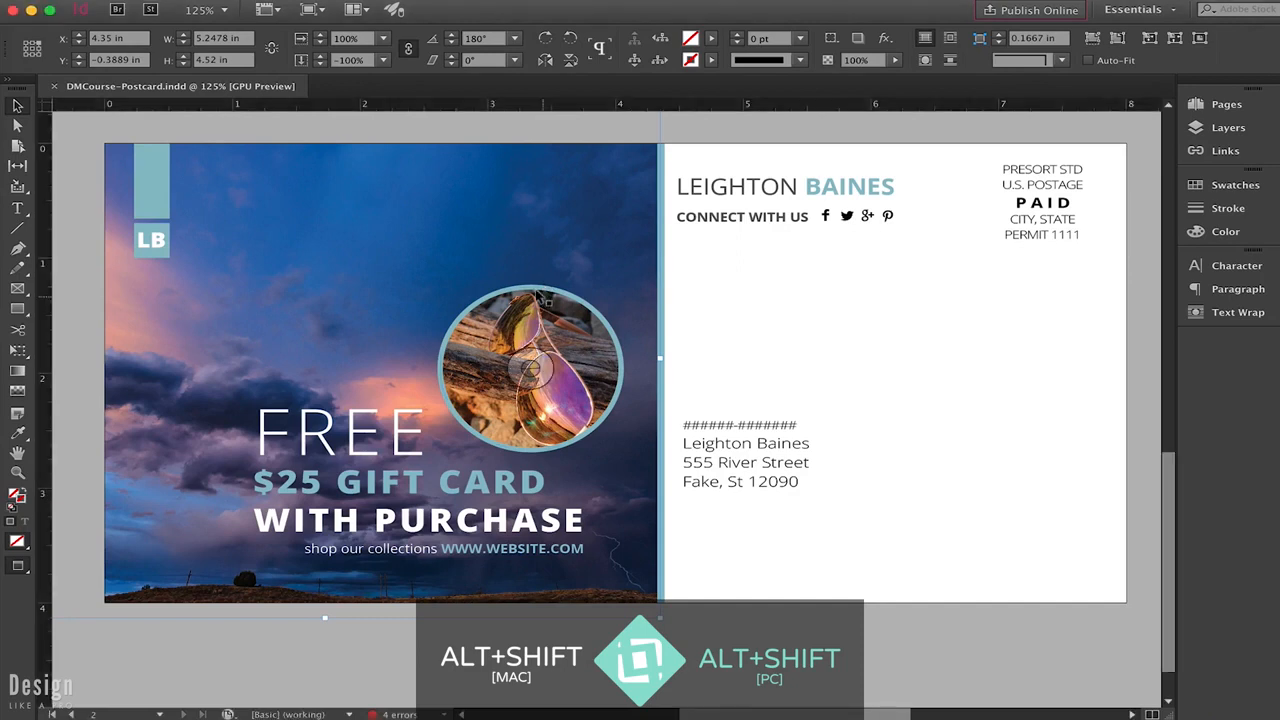
left_click(541, 296)
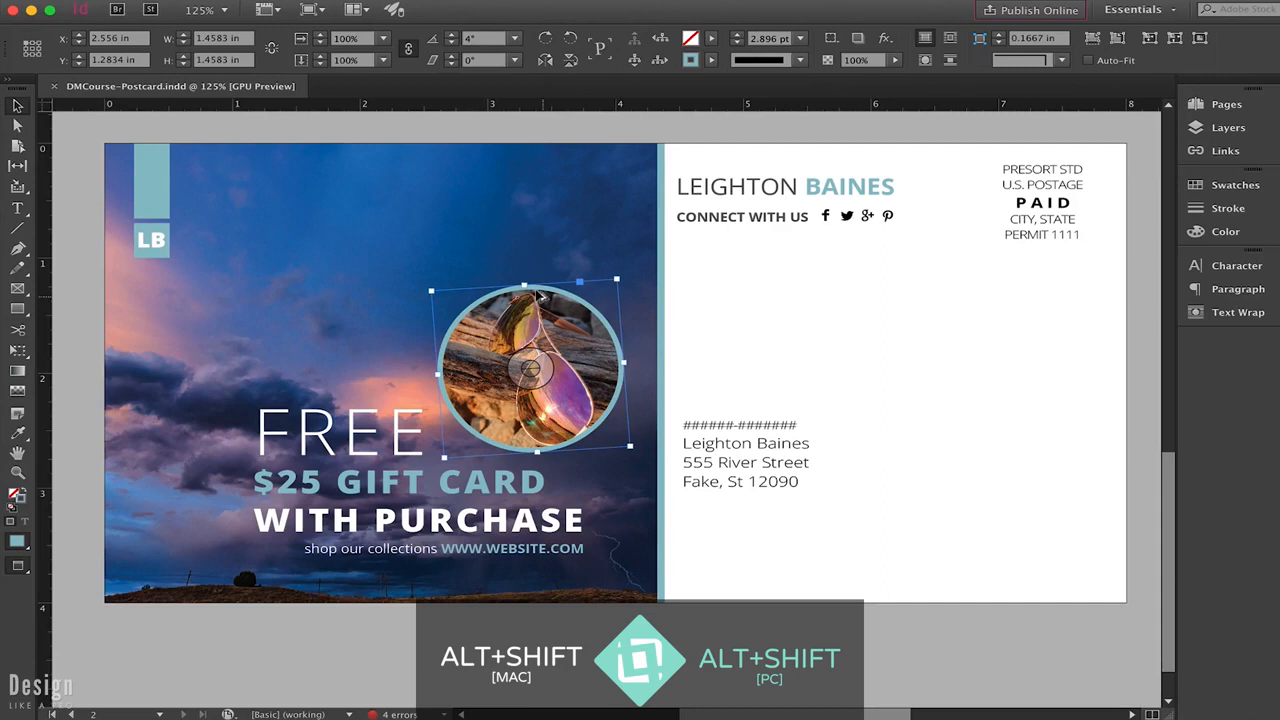
left_click_drag(541, 296, 340, 221)
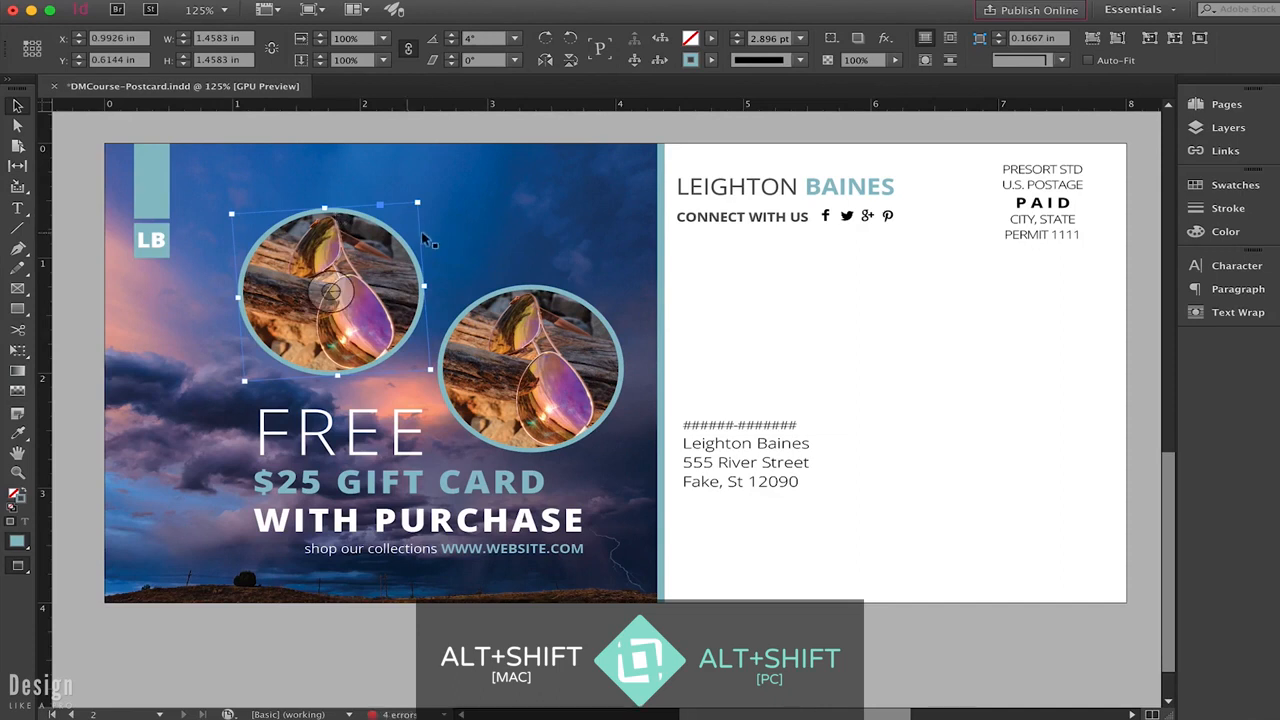
left_click(393, 415)
left_click_drag(393, 415, 456, 291)
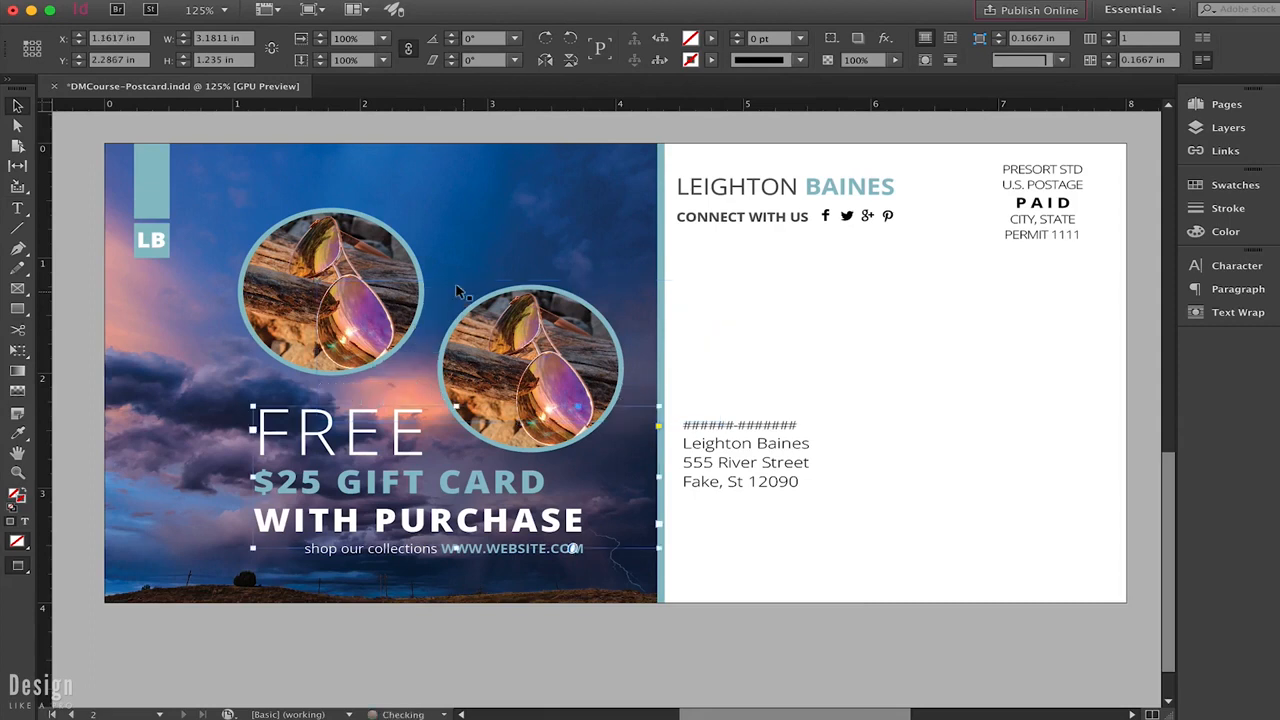
key("super+z")
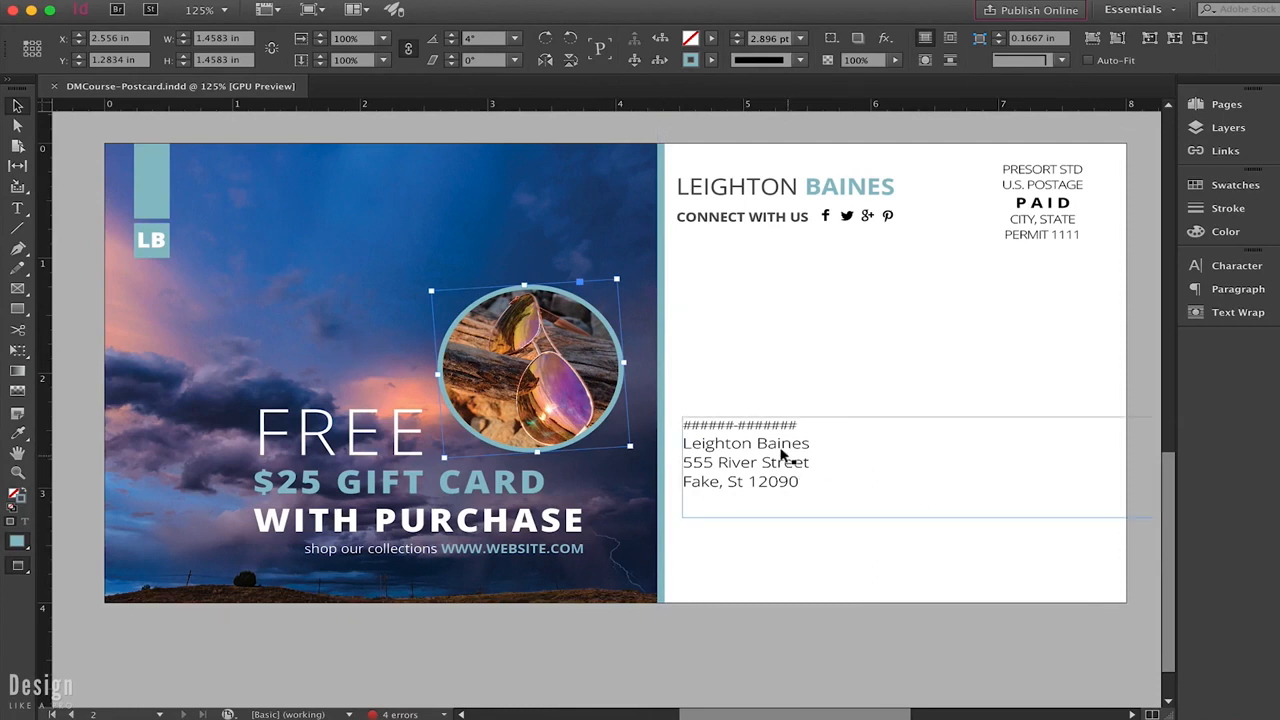
Duplicate the teal bar above the LB logo sideways into a row of seven bars, and undo all the copies
left_click(158, 173)
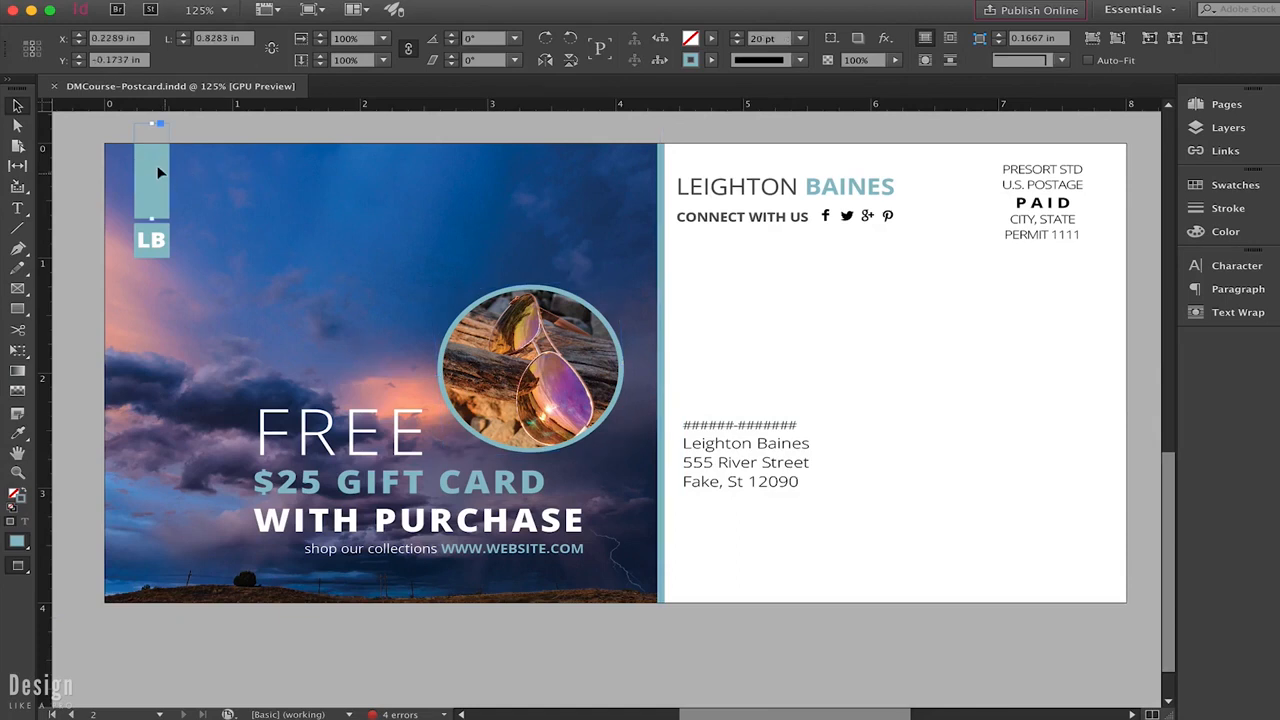
left_click_drag(155, 173, 424, 178)
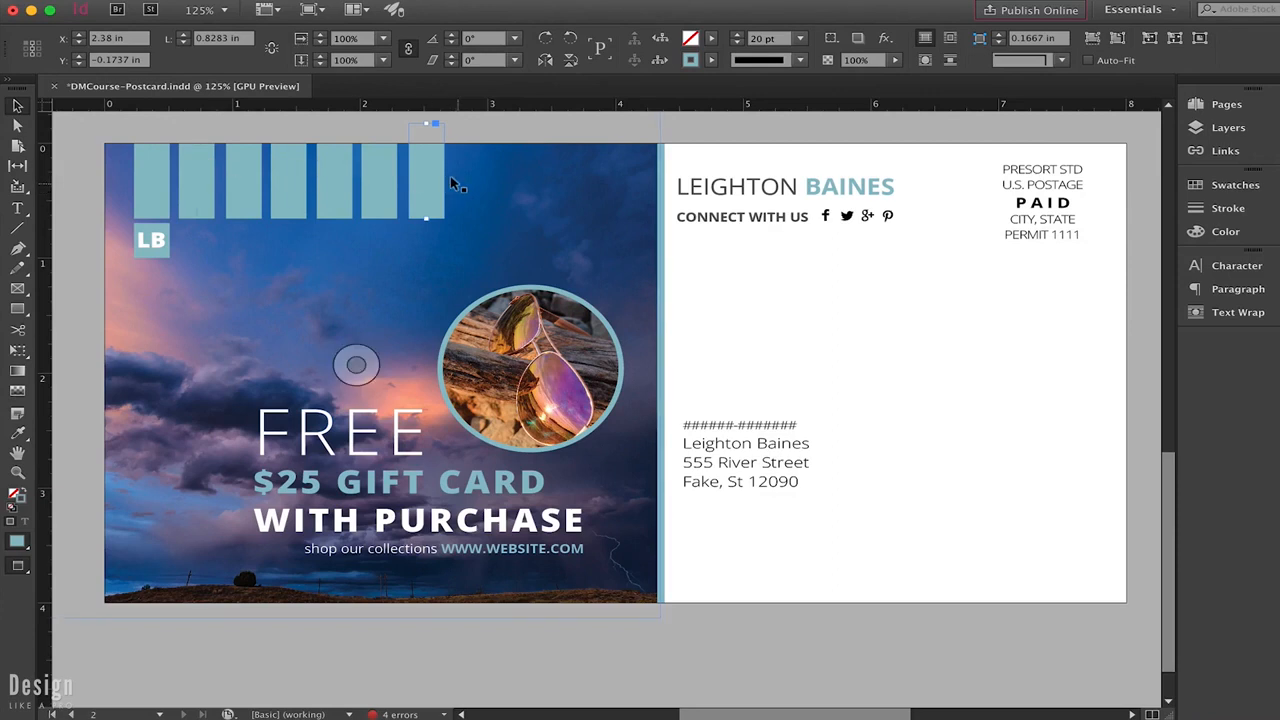
key("super+z")
key("super+z")
key("super+z")
key("super+z")
key("super+z")
key("super+z")
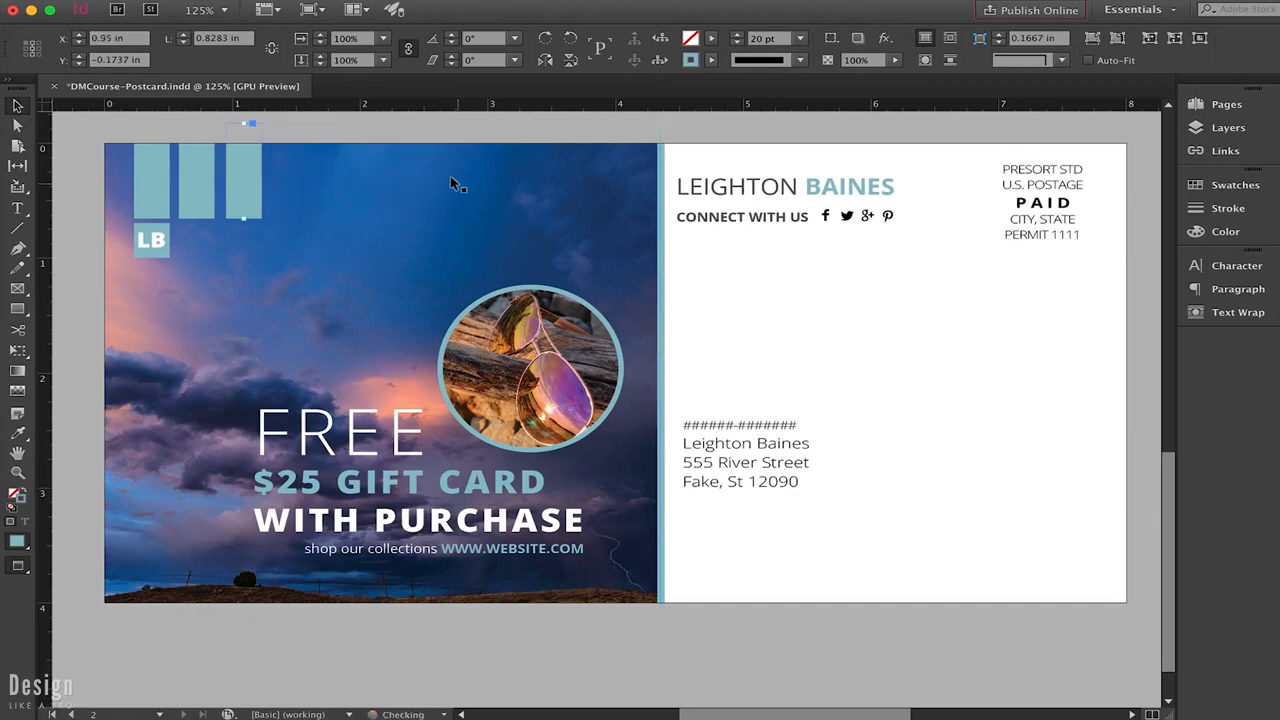
key("super+s")
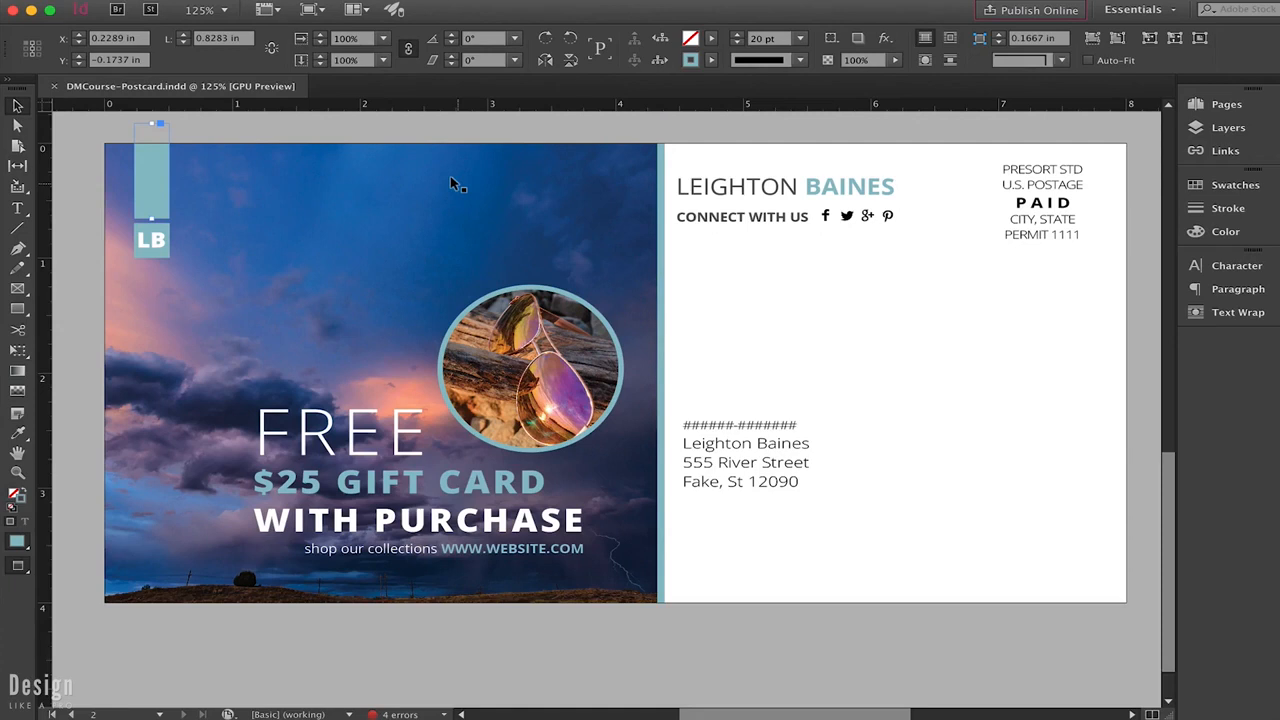
Toggle between Preview and Normal screen modes with the background photo frame selected, and clear the selection
left_click(487, 132)
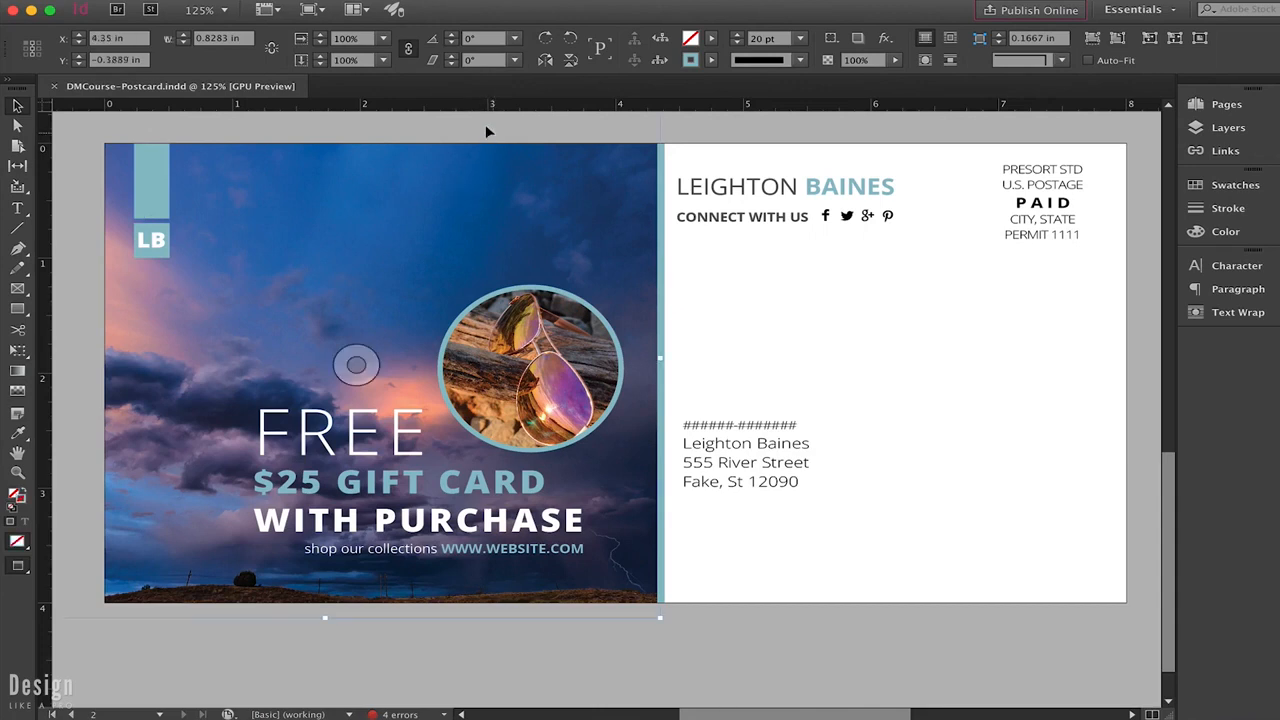
key("w")
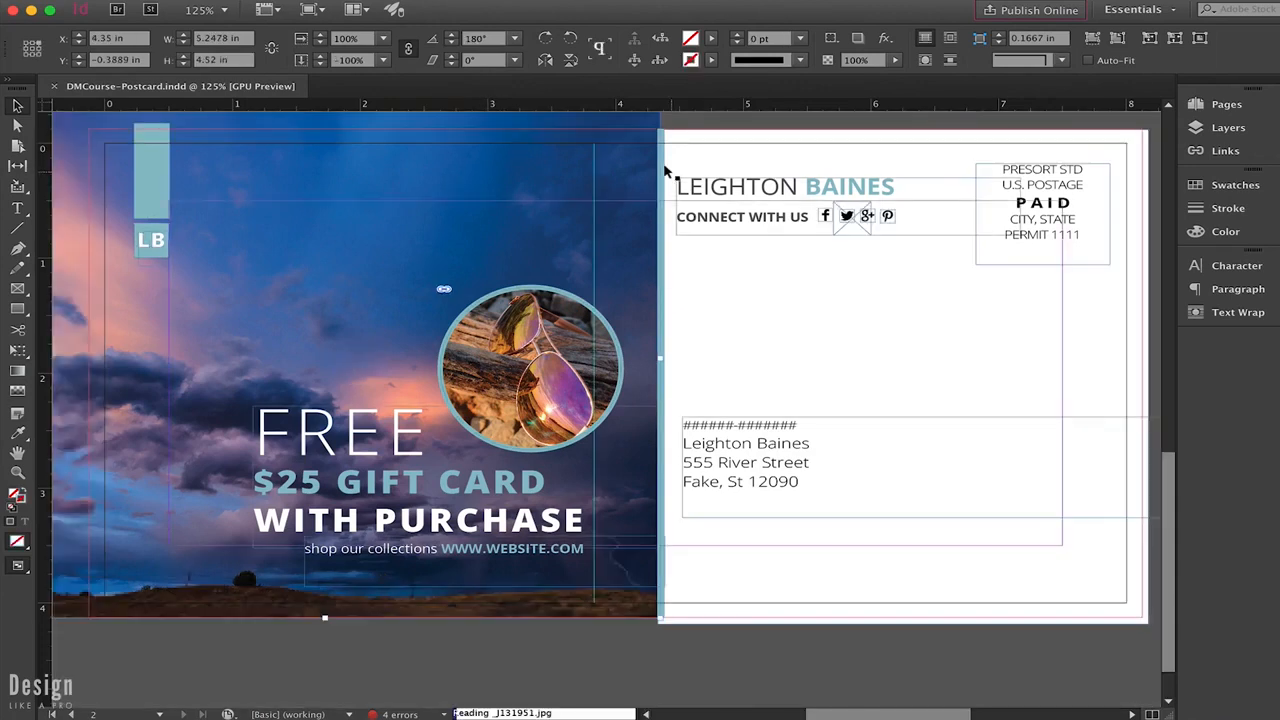
key("w")
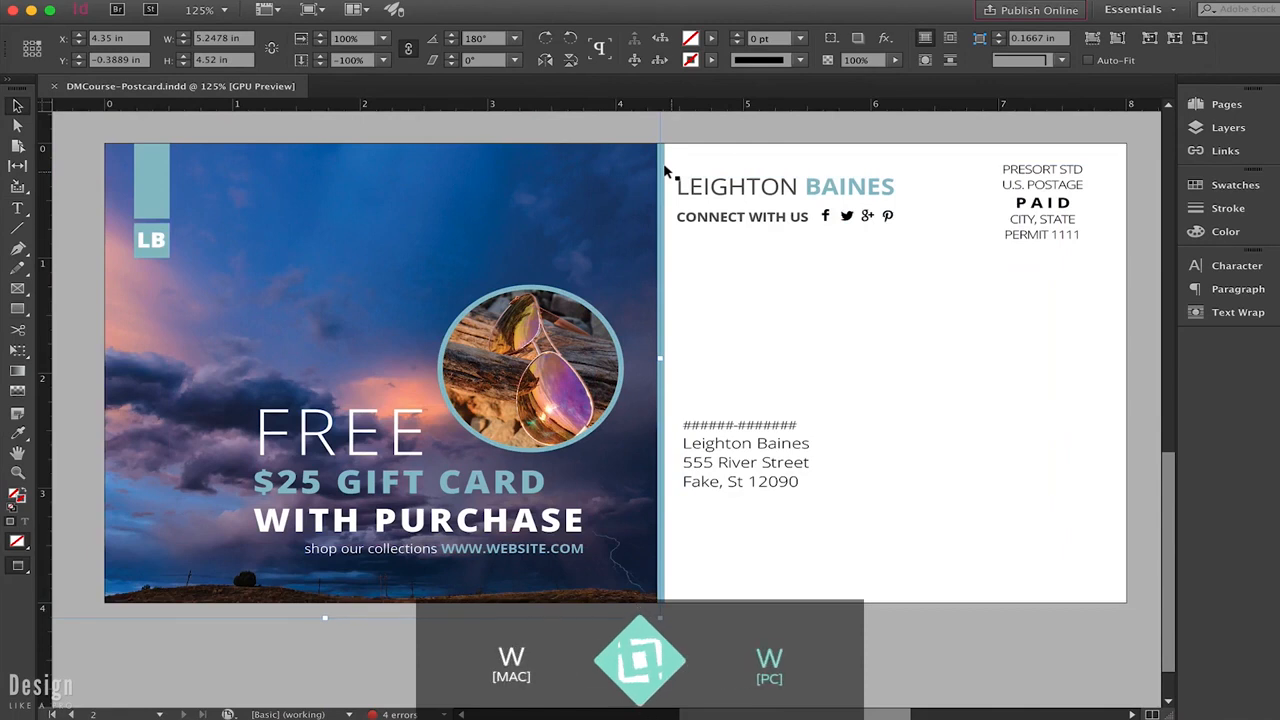
key("w")
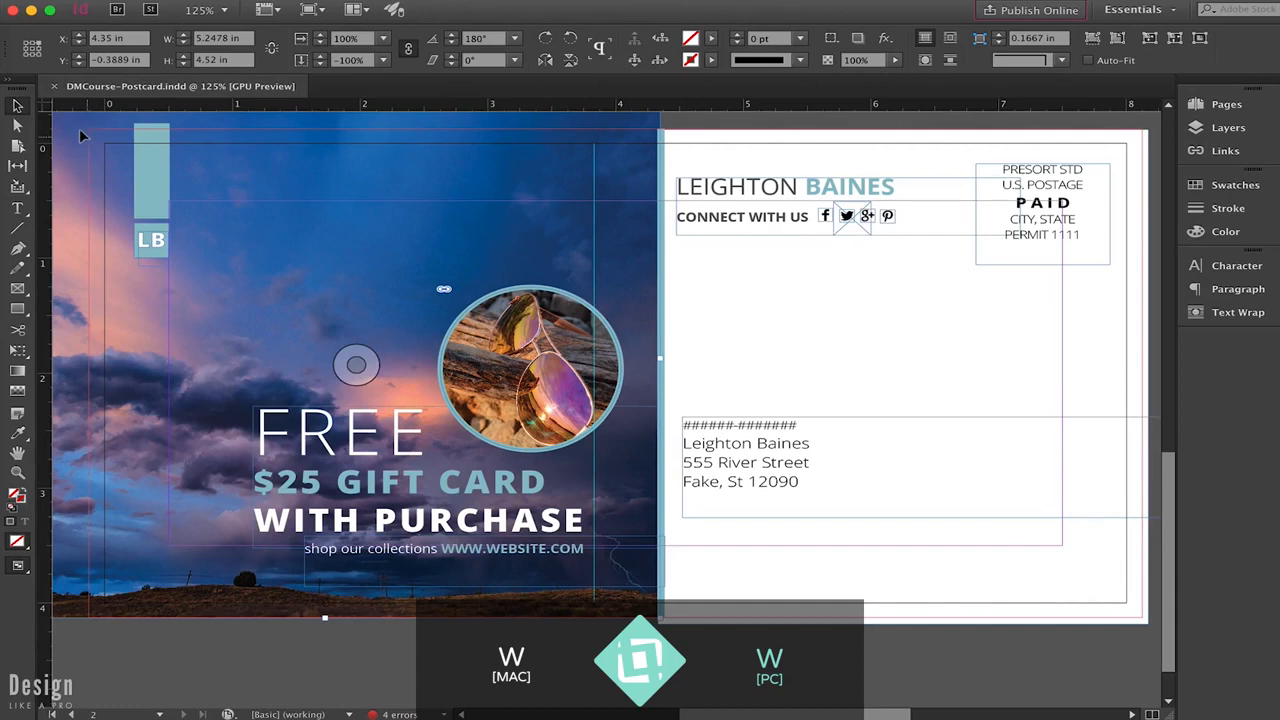
key("w")
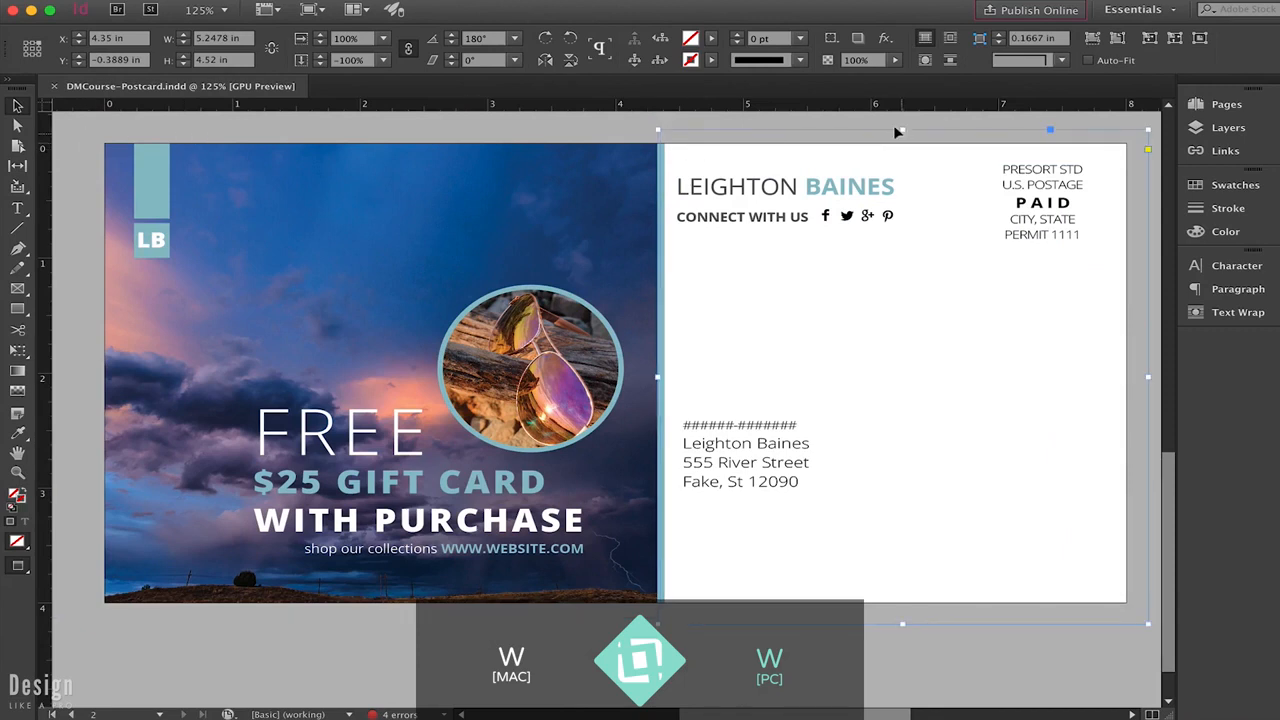
left_click(1104, 646)
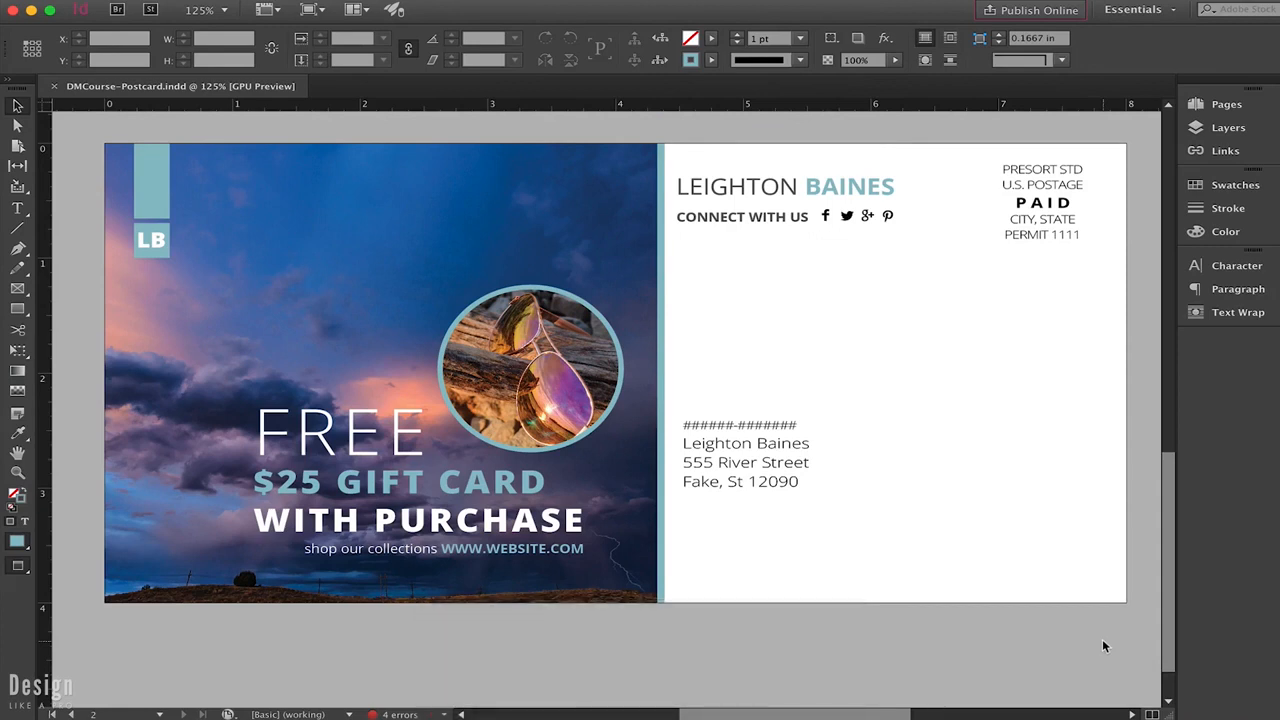
Switch repeatedly between Normal and Preview modes to compare the guides, frame edges and bleed with the trimmed postcard, ending in Preview
key("w")
key("w")
key("w")
key("w")
key("w")
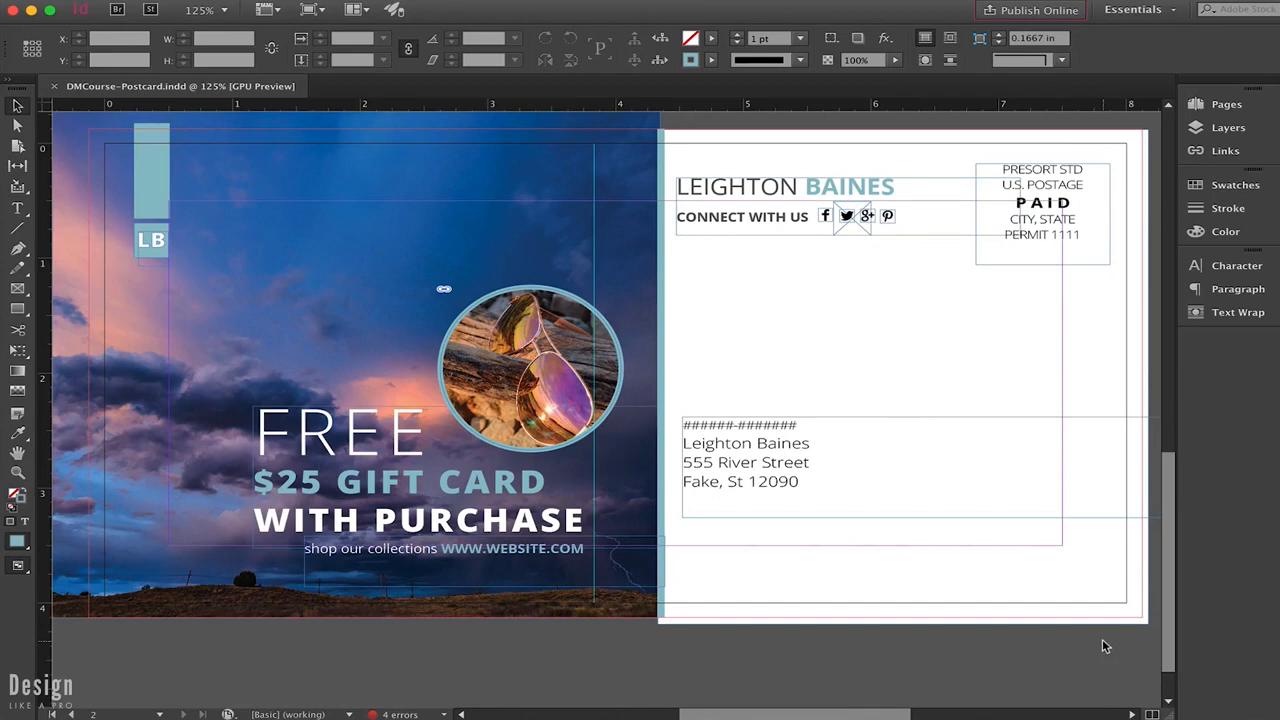
key("w")
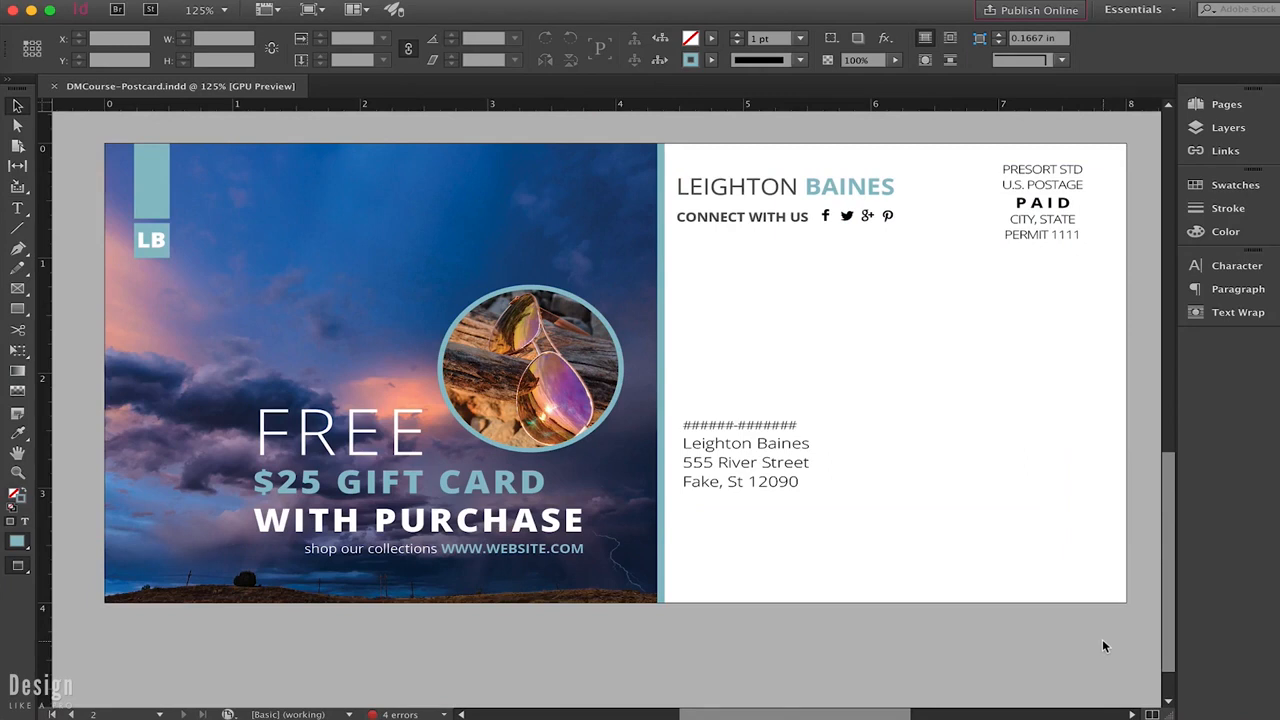
key("w")
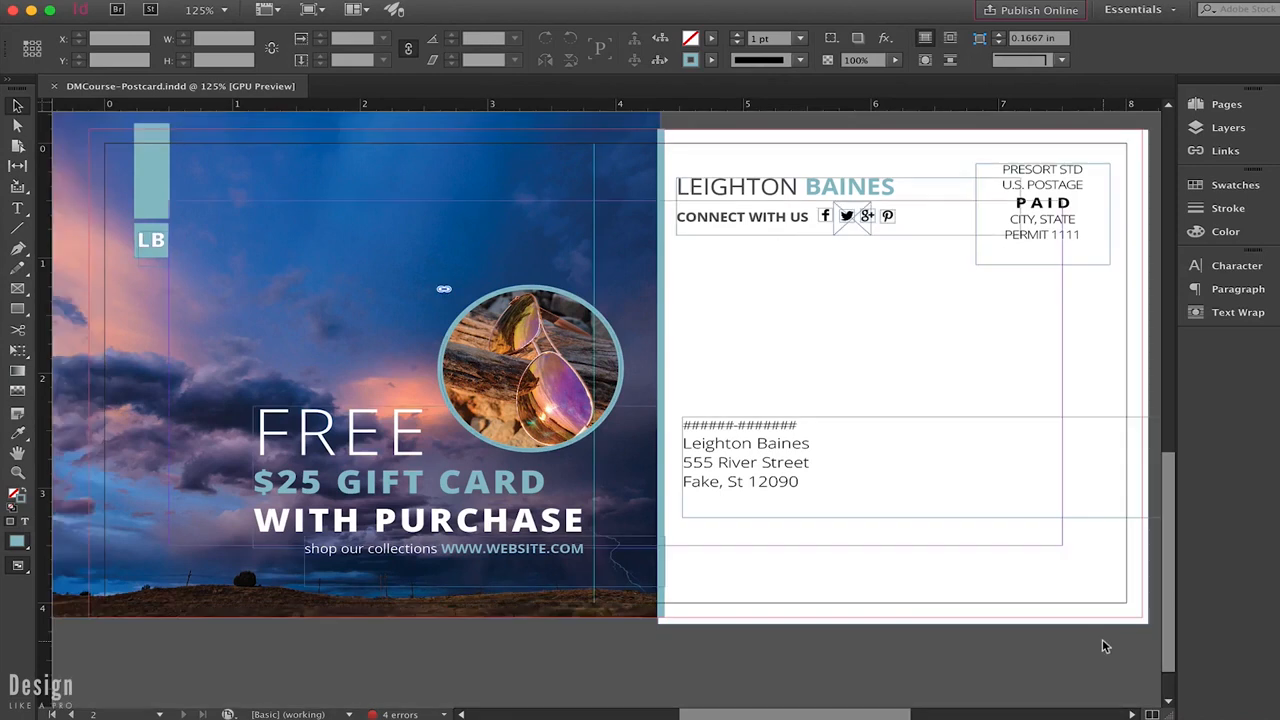
key("w")
key("w")
key("w")
key("w")
key("w")
key("w")
key("w")
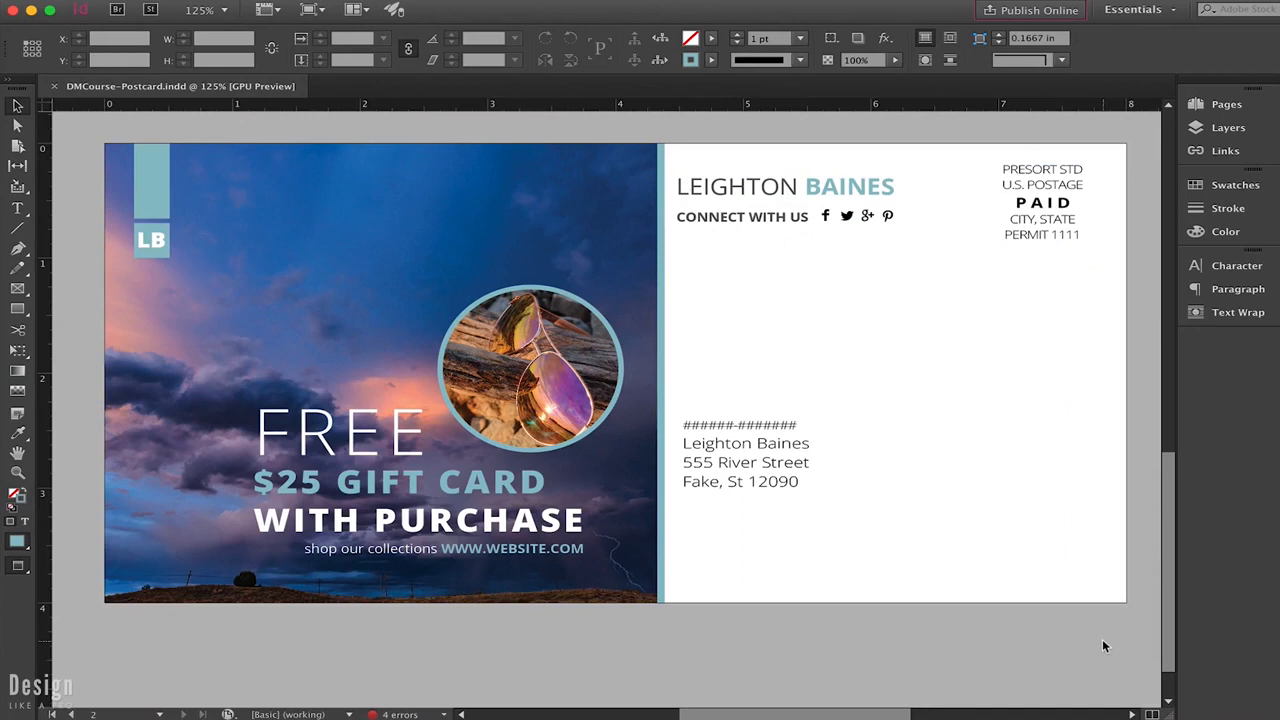
Zoom in to 300% around the sunglasses picture and address, and fit the page in the window again
key("super+equal")
key("super+equal")
key("super+equal")
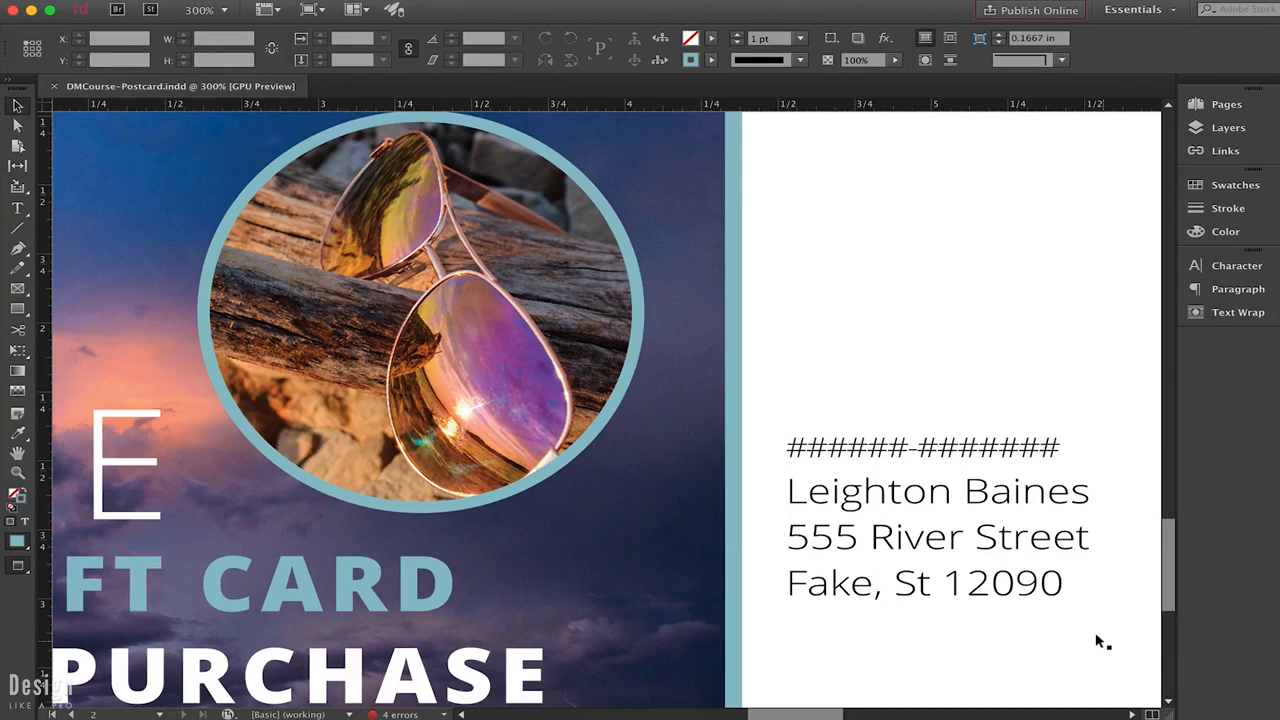
key("super+0")
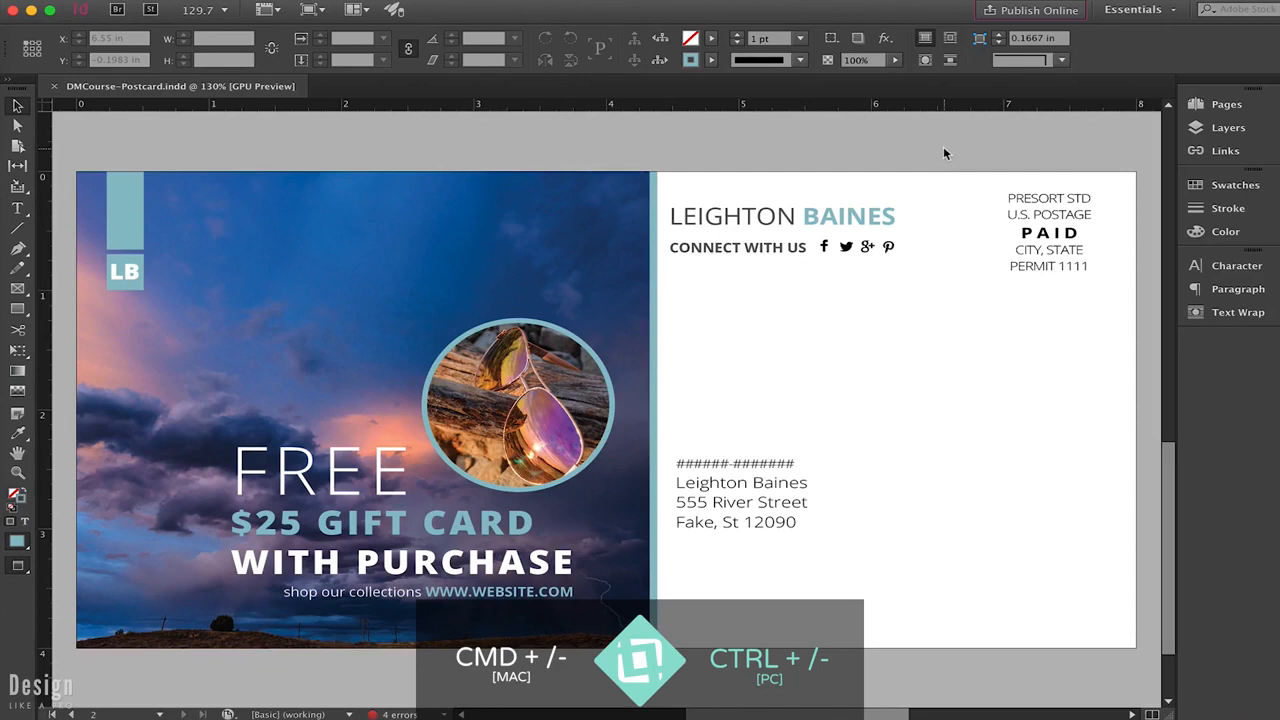
Zoom in to 600% on the sunglasses picture's edge, and zoom back out to 125%
key("super+equal")
key("super+equal")
key("super+equal")
key("super+equal")
key("super+equal")
key("super+equal")
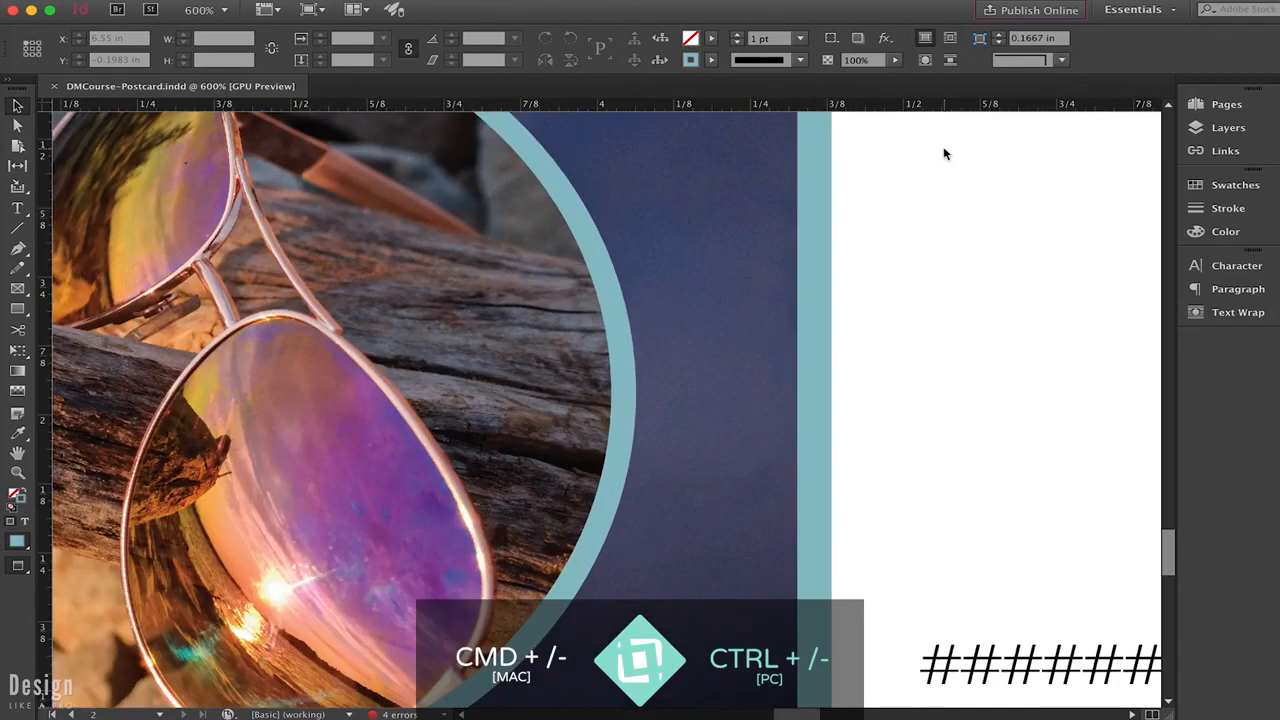
key("super+minus")
key("super+minus")
key("super+minus")
key("super+minus")
key("super+minus")
key("super+minus")
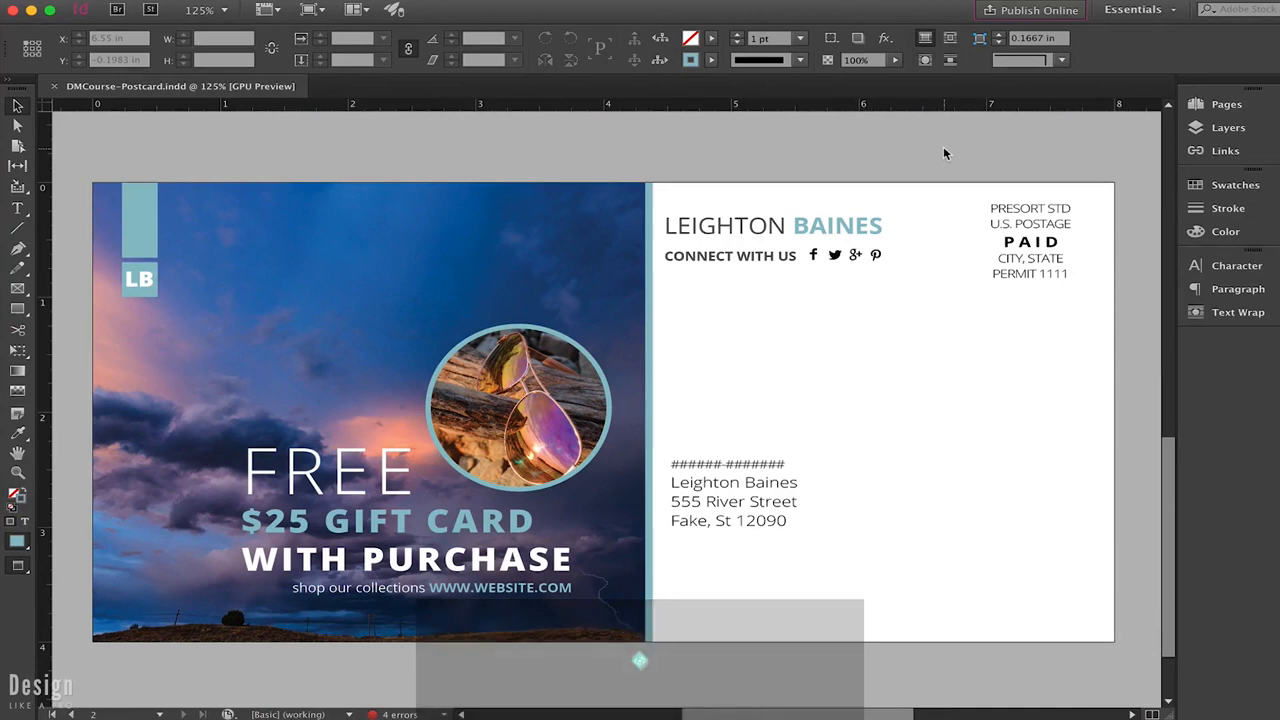
Zoom in to 400% on the sunglasses picture, and return to the fitted view of the whole page
key("super+equal")
key("super+equal")
key("super+equal")
key("super+equal")
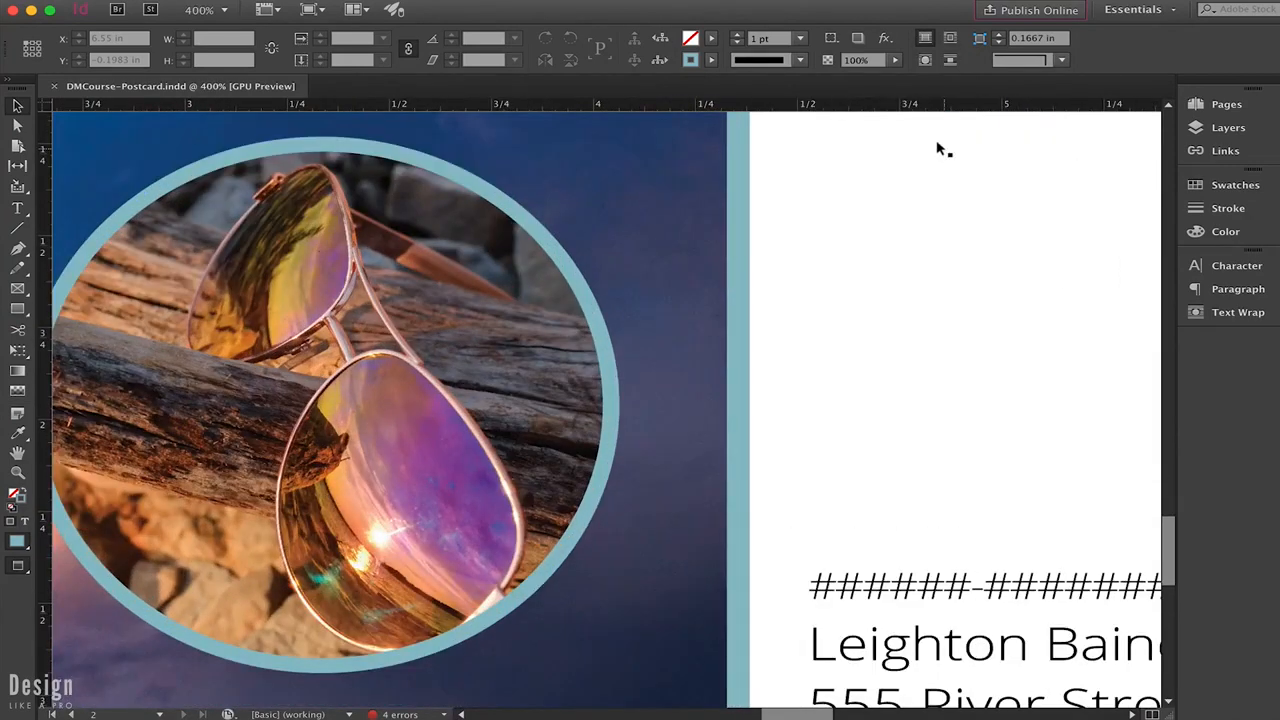
key("super+0")
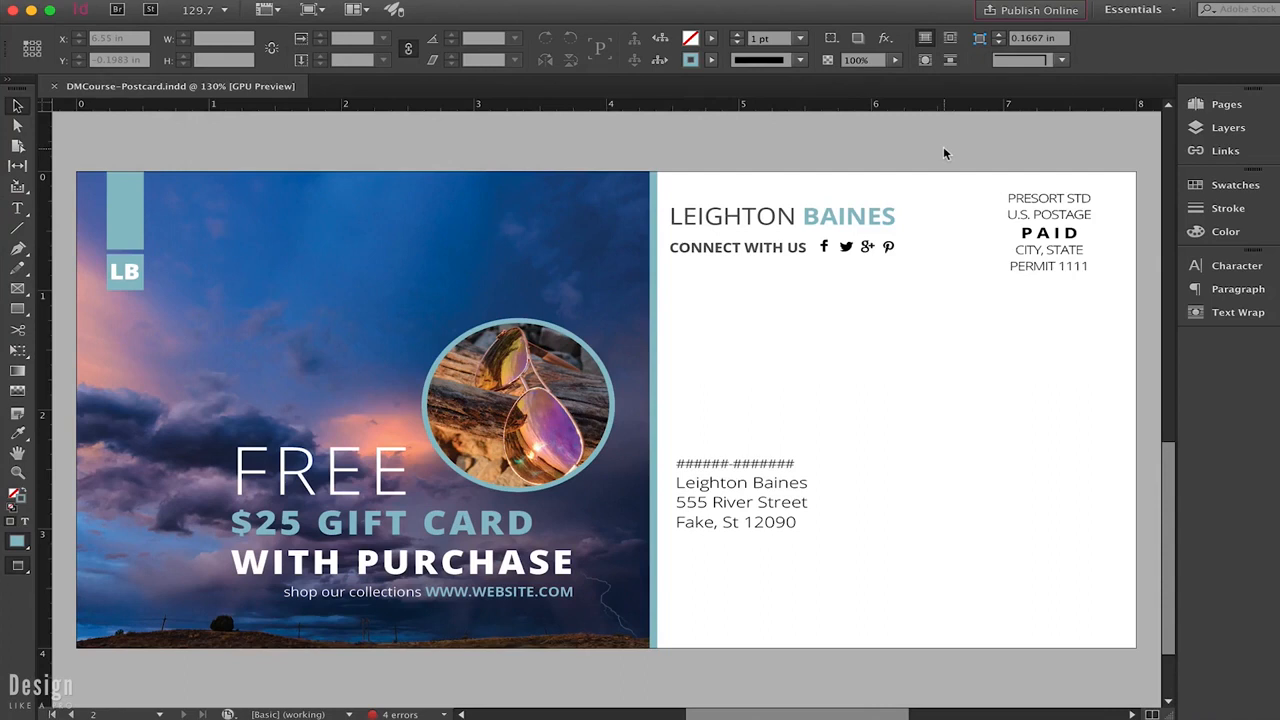
Select the name headline above CONNECT WITH US and examine its tracking options in the Character settings
double_click(790, 468)
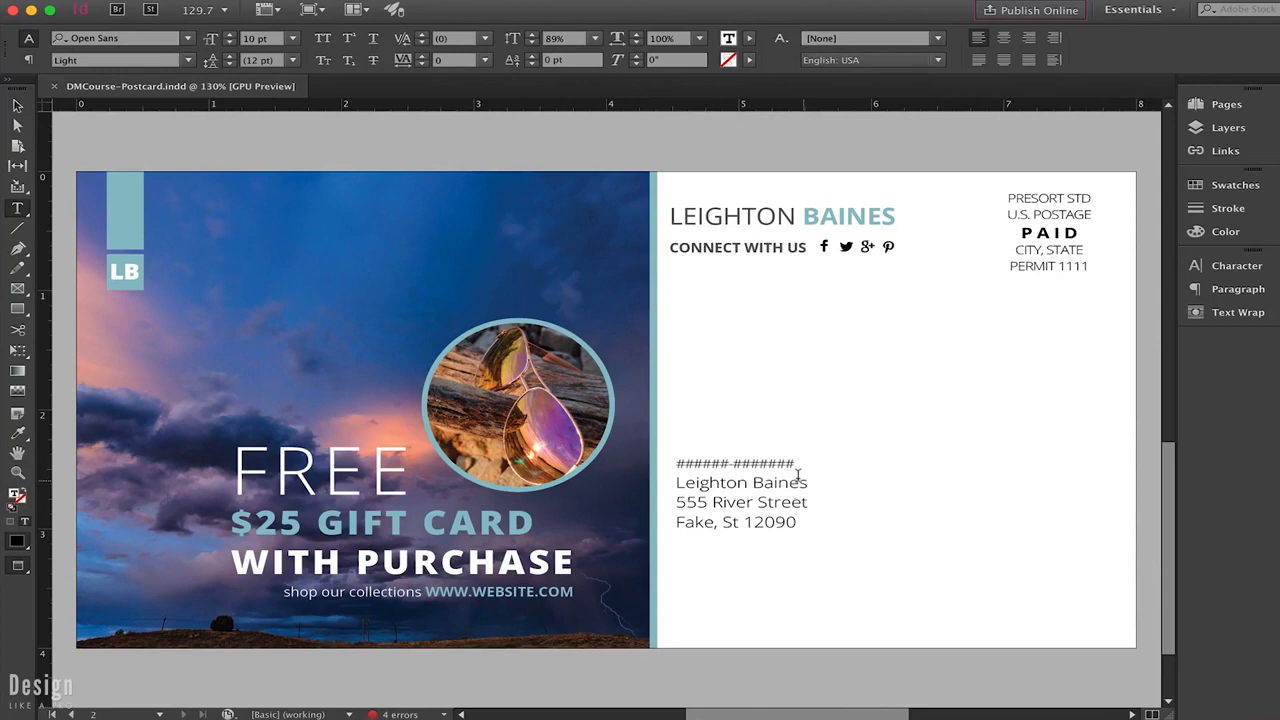
triple_click(800, 218)
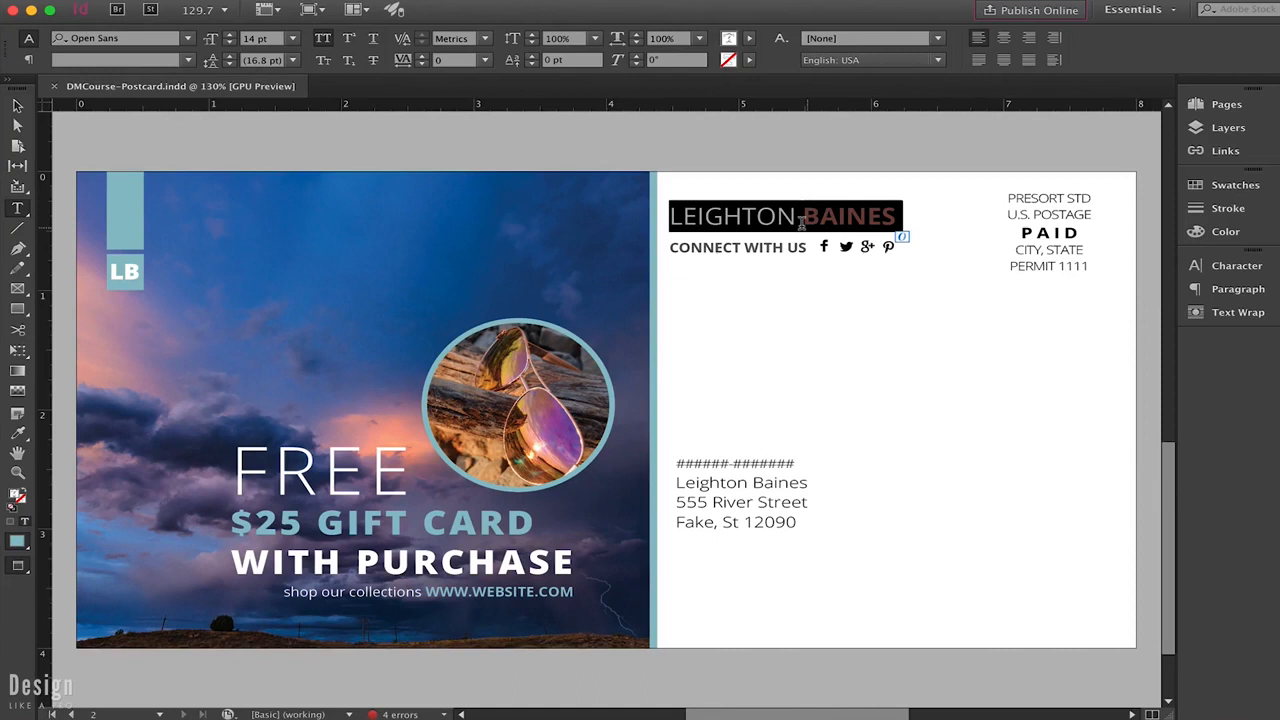
left_click(1225, 265)
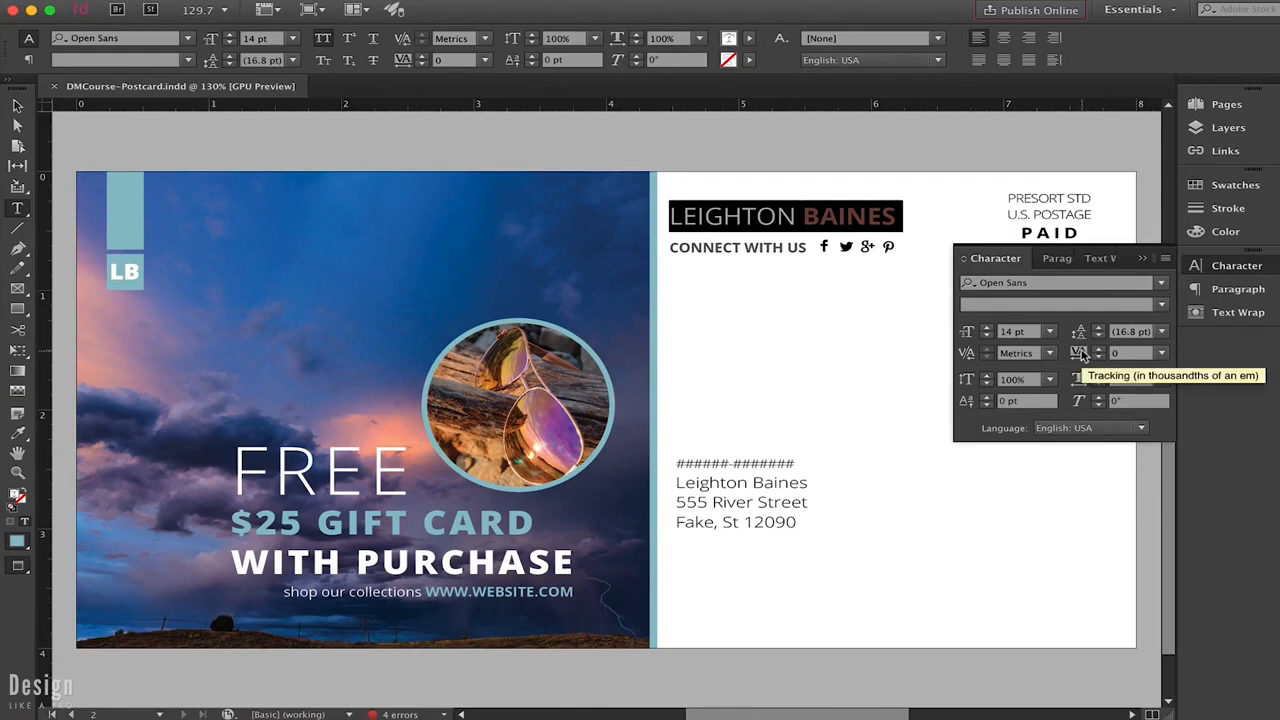
left_click(1160, 353)
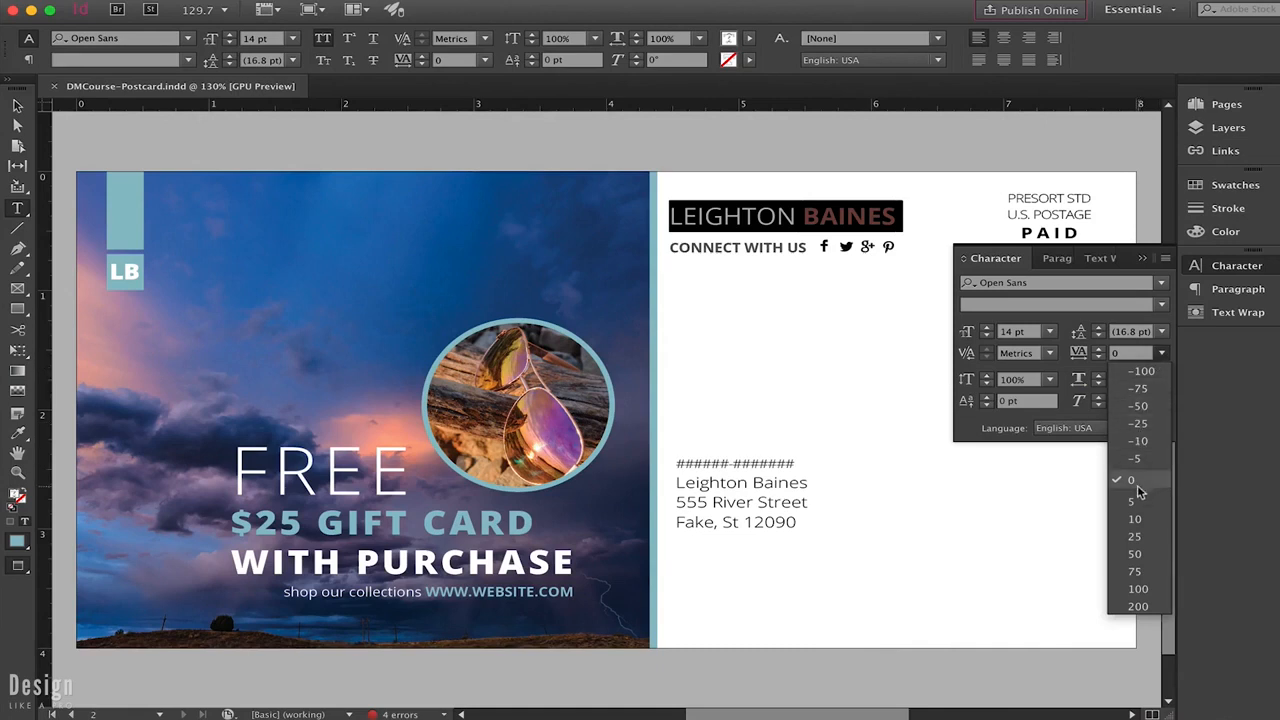
left_click(1132, 362)
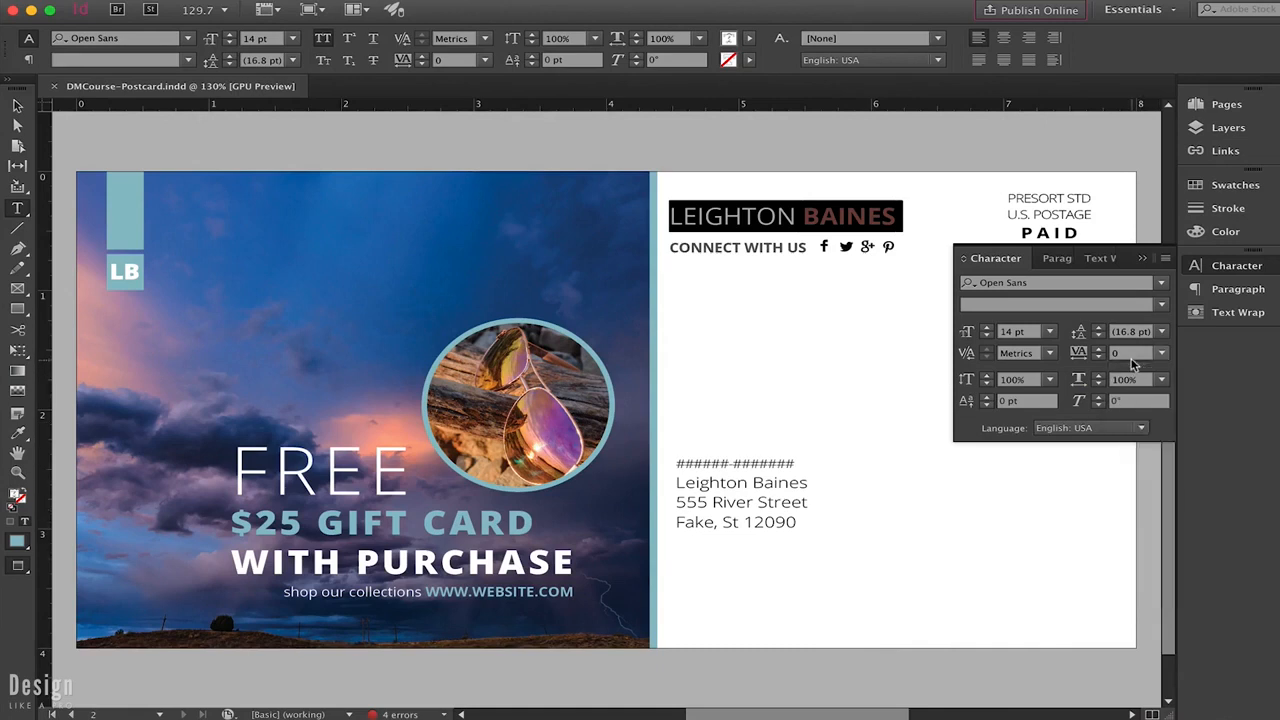
left_click(1143, 259)
left_click(798, 286)
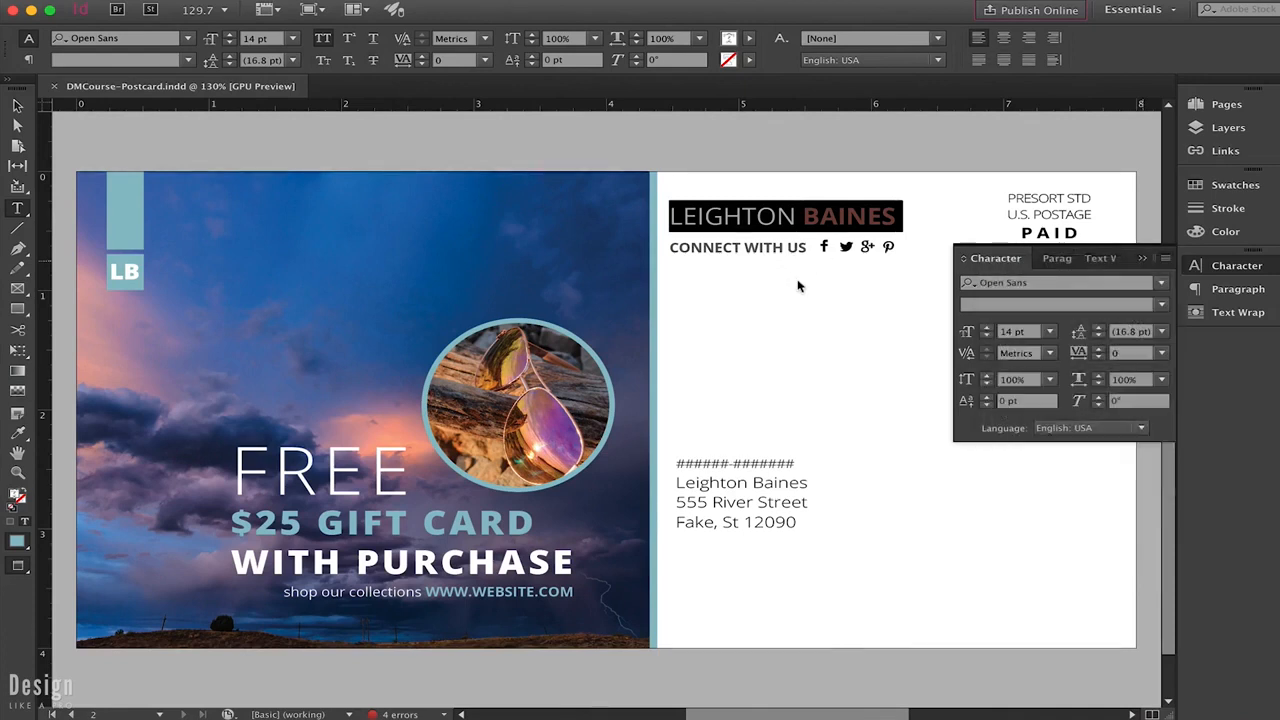
left_click(799, 218)
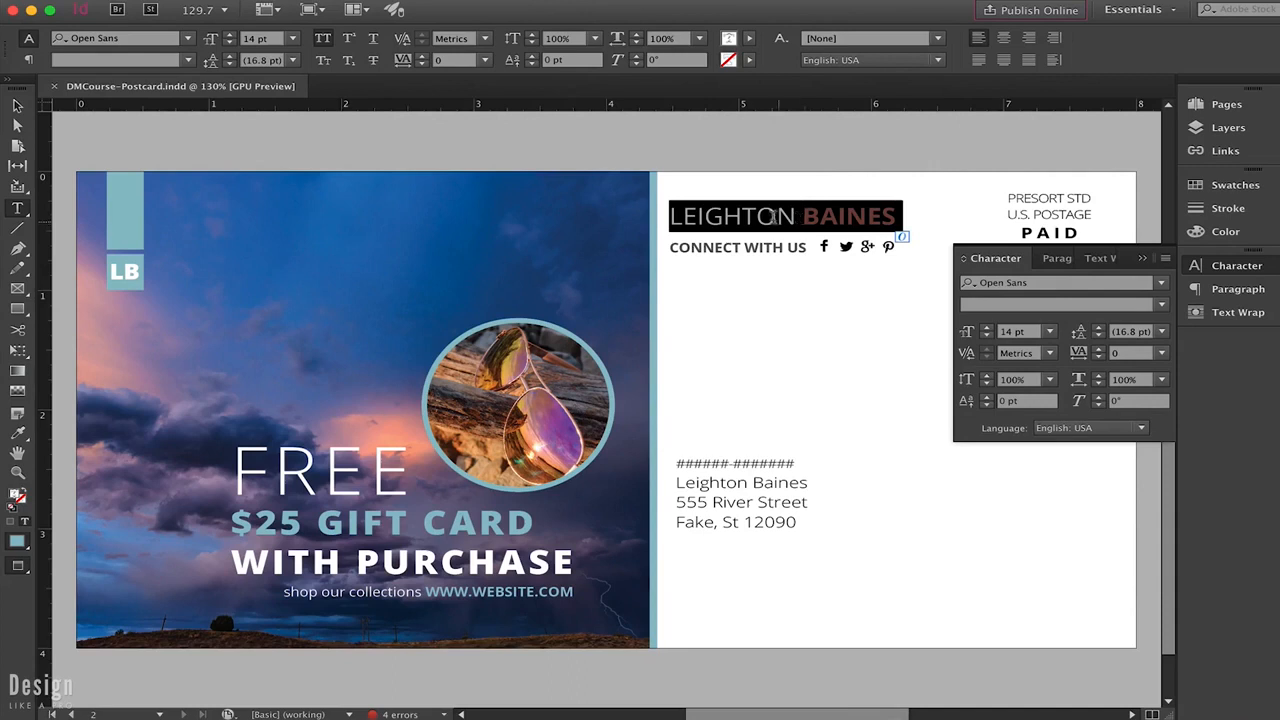
Increase the tracking of the first word in the name headline to 100
double_click(770, 216)
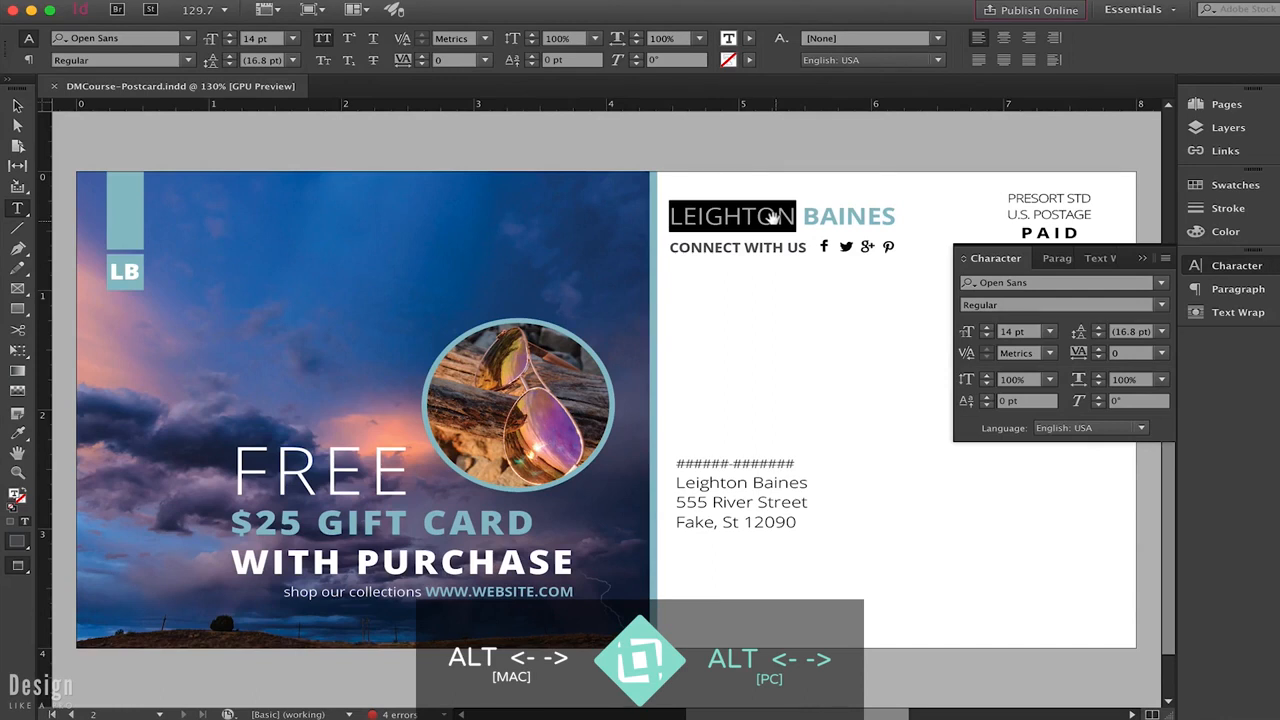
key("alt+Right")
key("alt+Right")
key("alt+Right")
key("alt+Right")
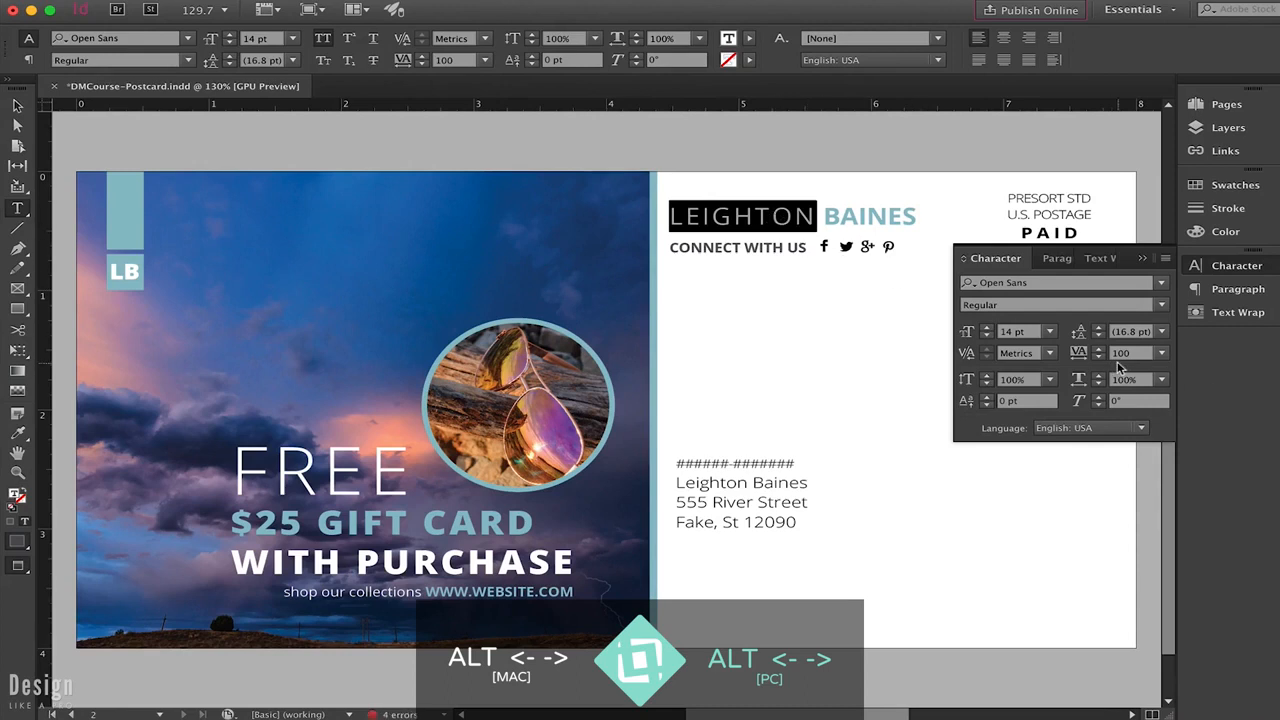
triple_click(762, 232)
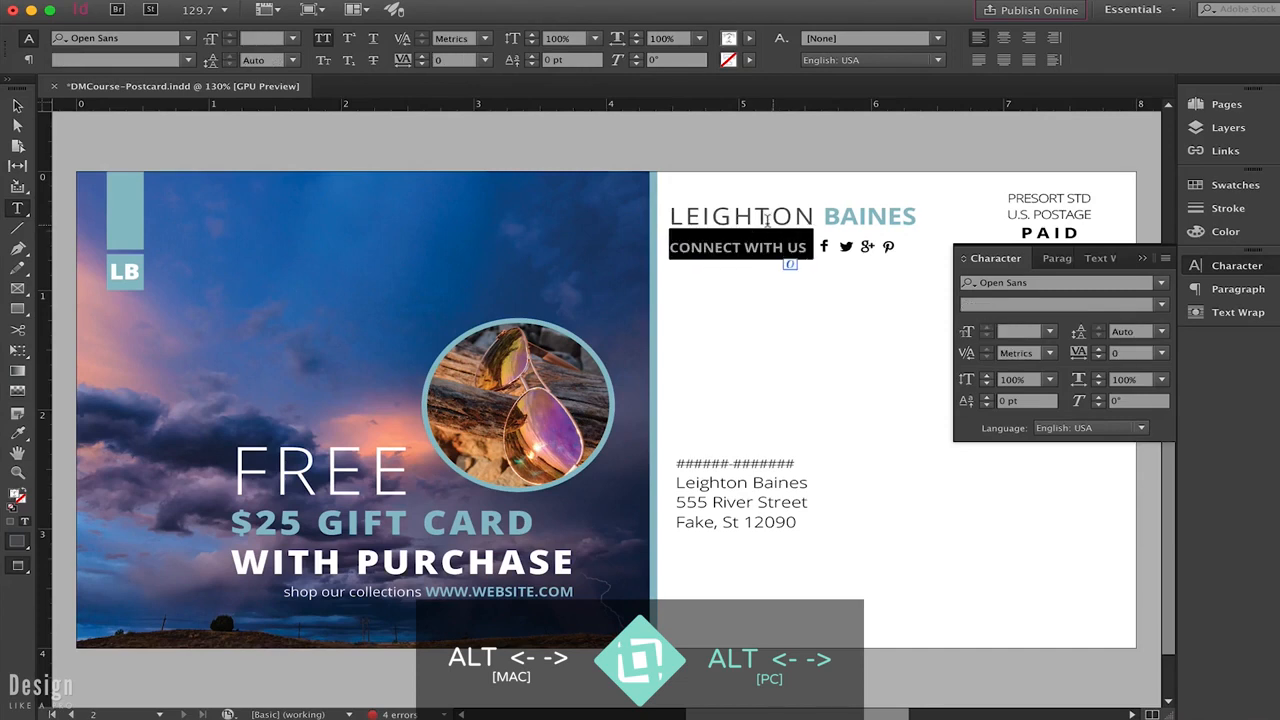
Widen the tracking of the CONNECT WITH US line, and reduce it again to 20
key("alt+Right")
key("alt+Right")
key("alt+Right")
key("alt+Right")
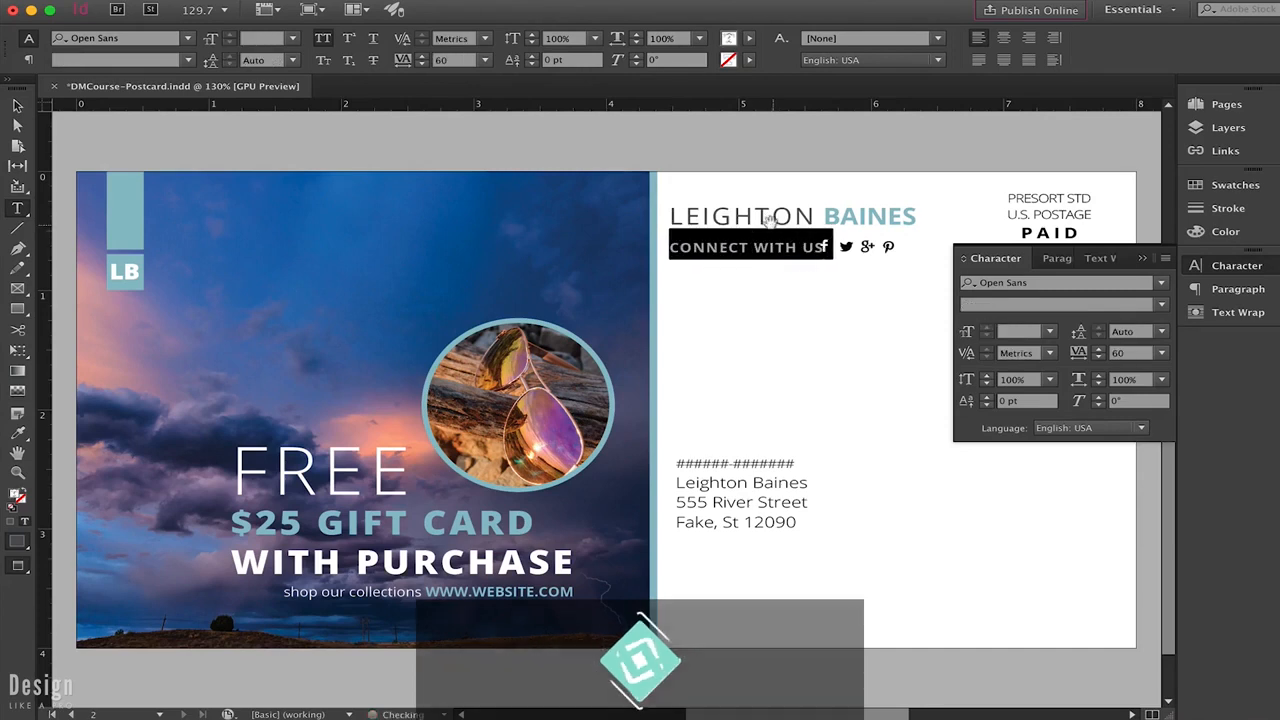
key("alt+Left")
key("alt+Left")
key("alt+Left")
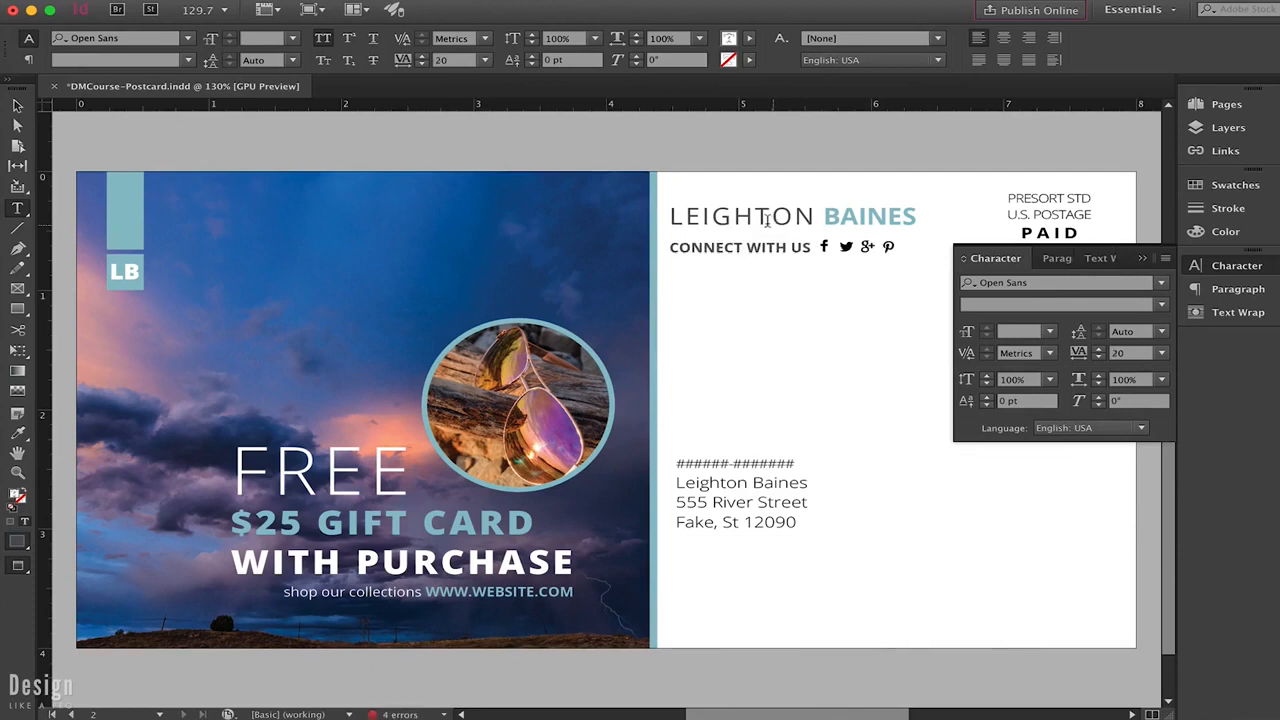
Increase the tracking of the first word in the name headline to 120
double_click(767, 218)
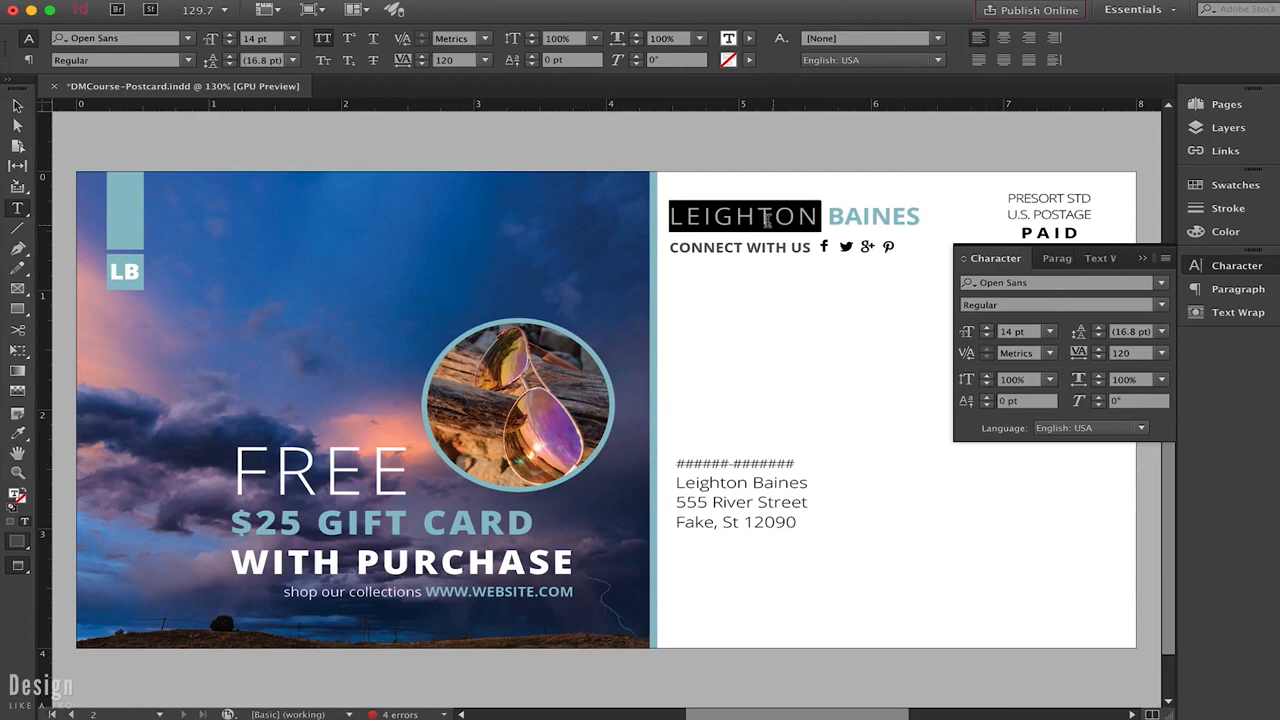
key("alt+Right")
key("alt+Right")
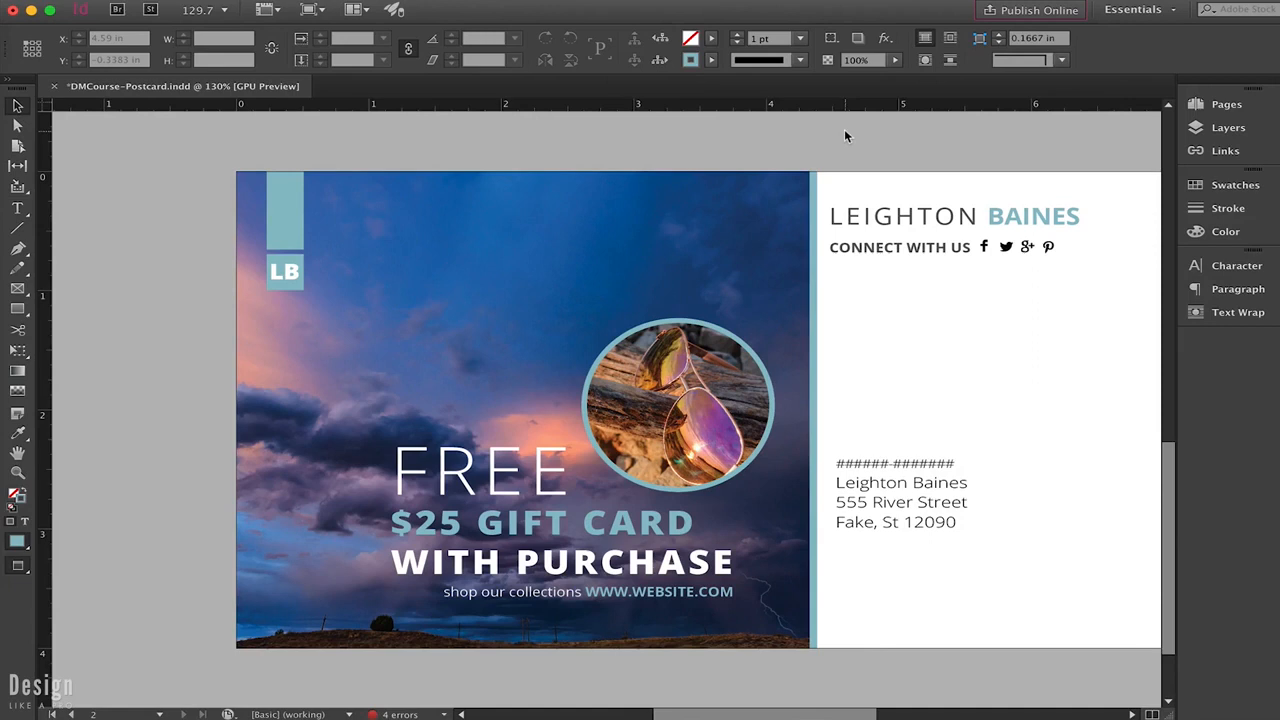
Turn off preview mode, try to resize the sky picture to about 3.02 by 3.26 in, and undo the resize
left_click(743, 152)
key("w")
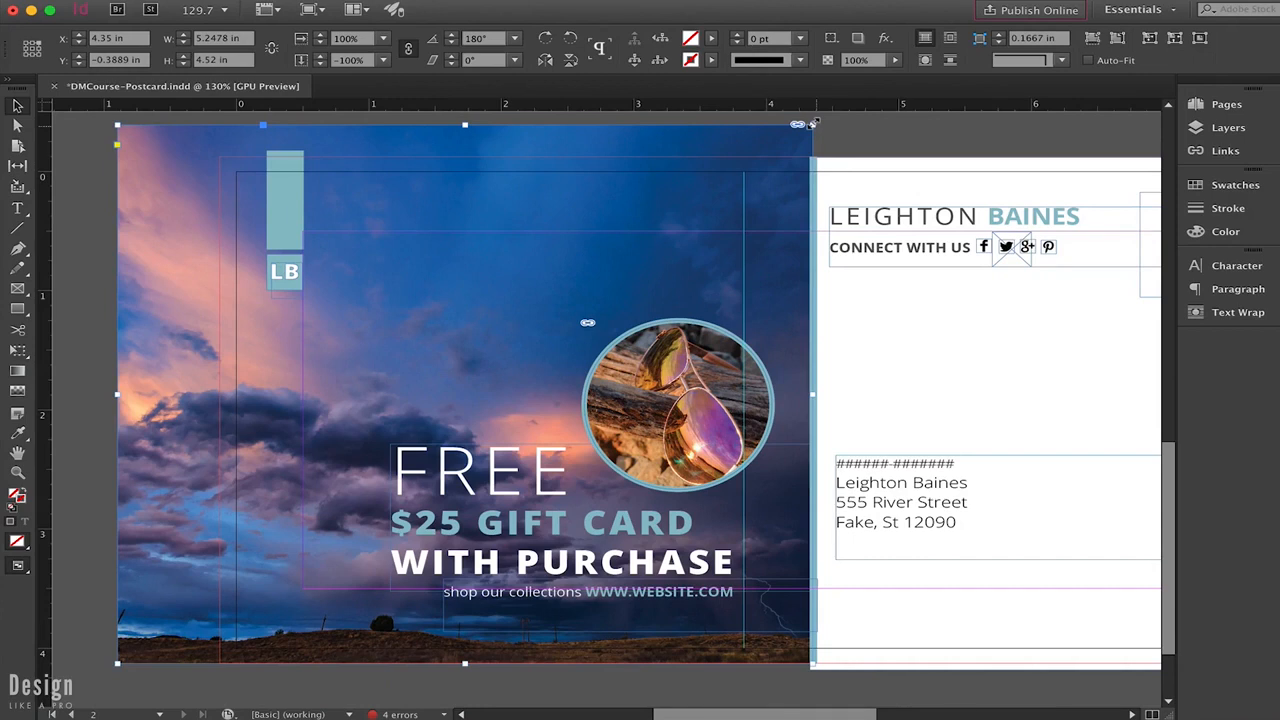
left_click_drag(812, 123, 517, 275)
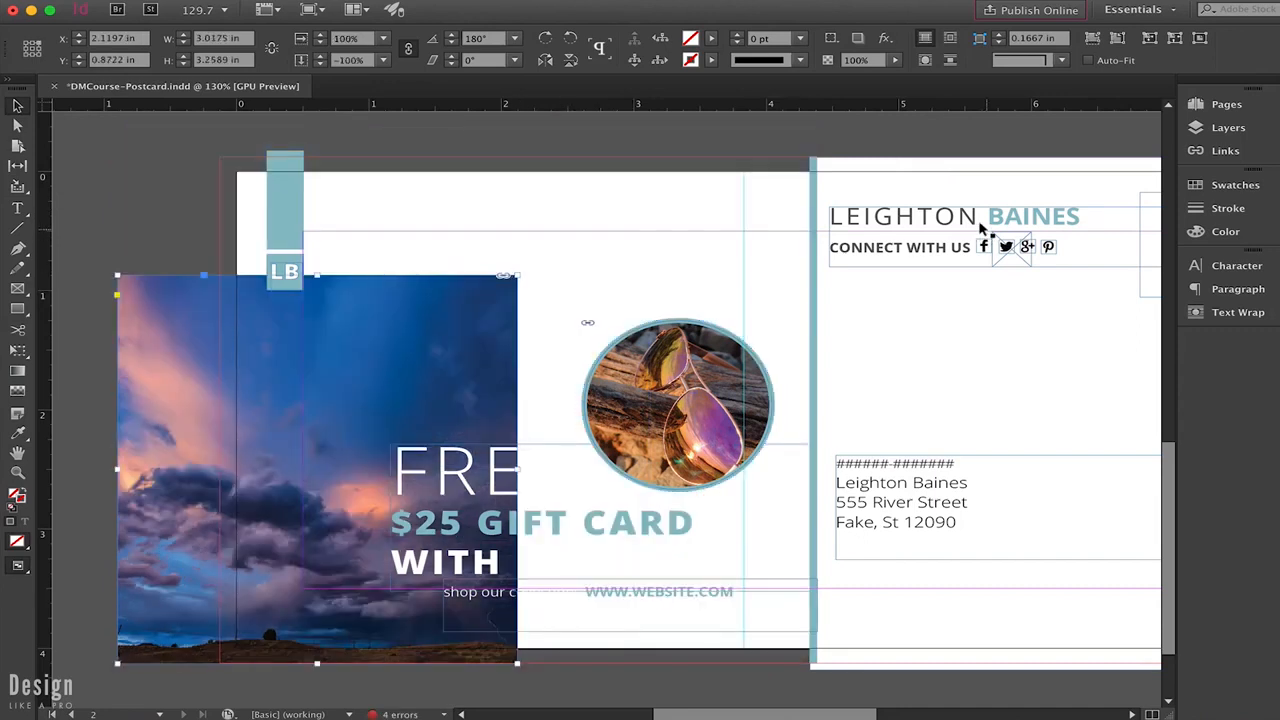
key("super+z")
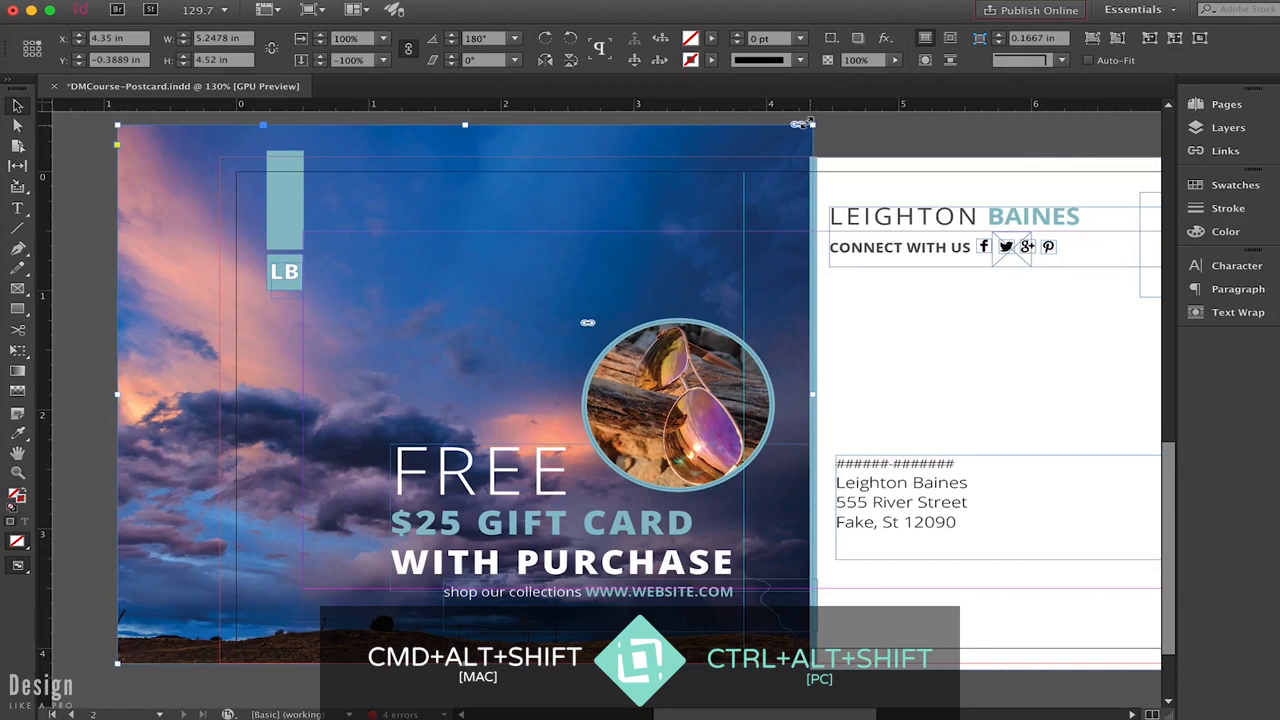
Scale the sky picture proportionally from its centre, down to about 3.54 by 3.05 in and back up to about 5.31 by 4.58 in
left_click_drag(800, 124, 558, 211)
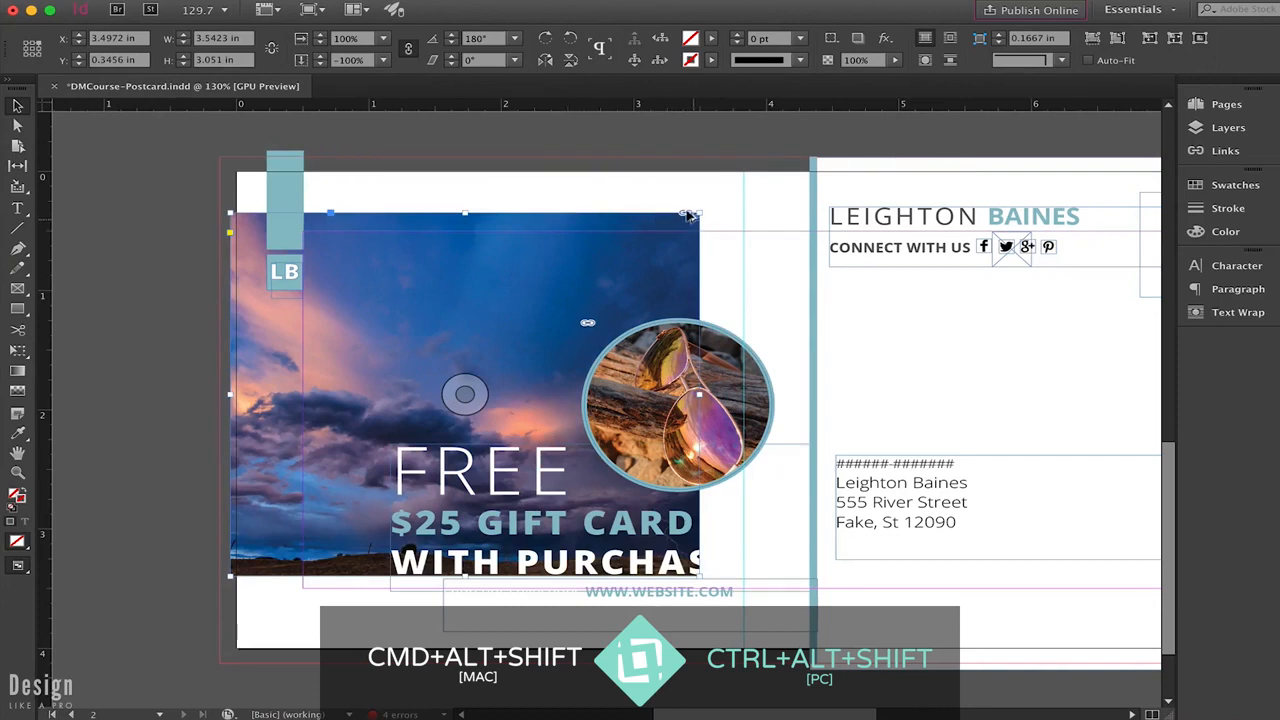
left_click_drag(699, 213, 816, 141)
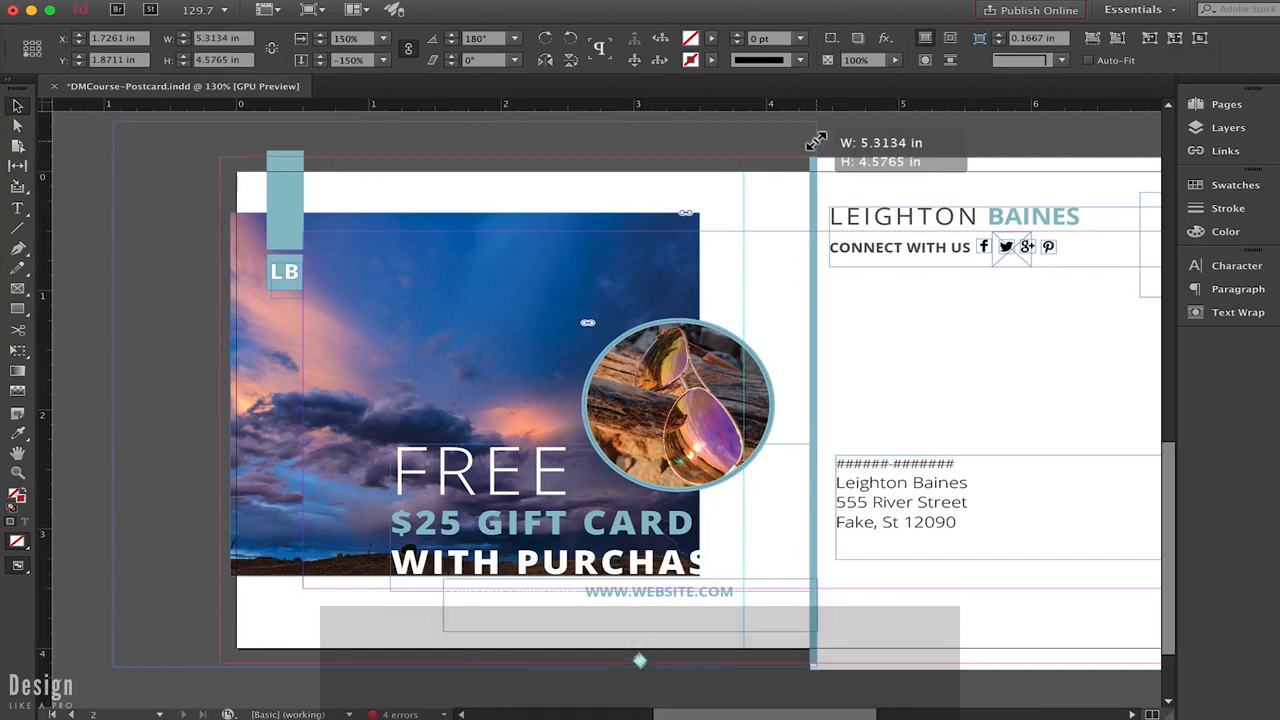
left_click(958, 343)
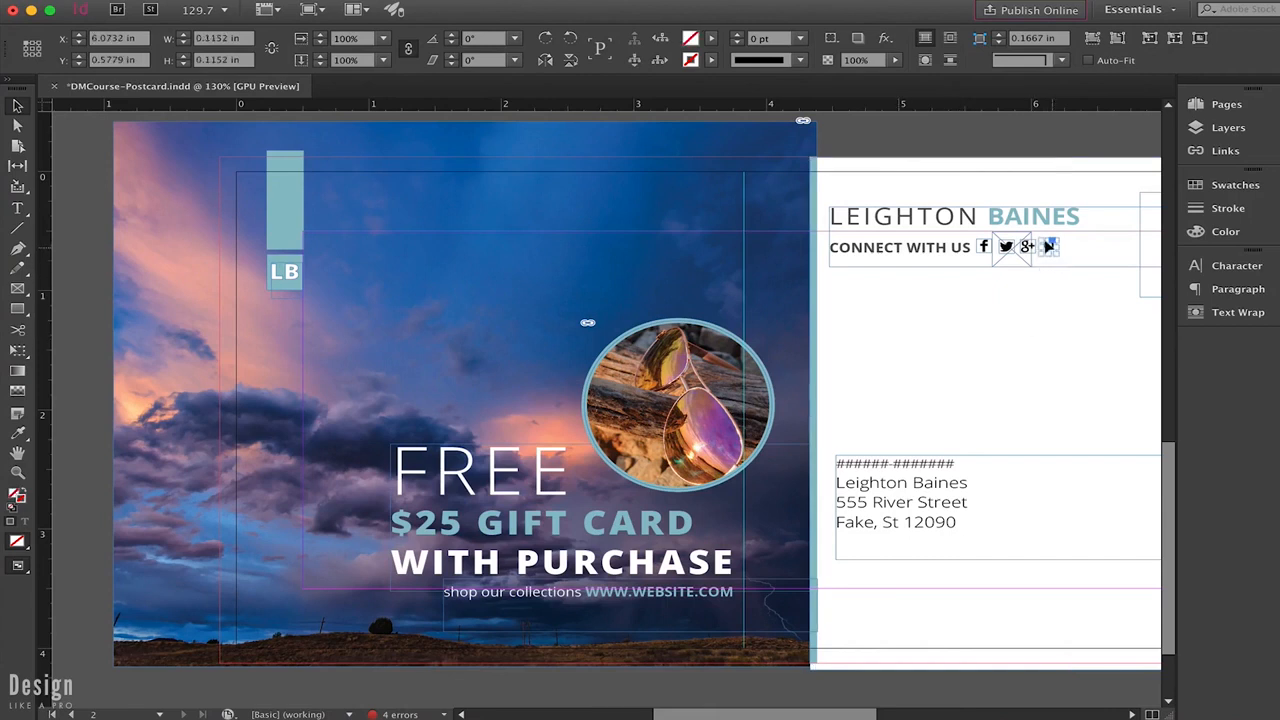
Duplicate the Pinterest icon into the blank area between the CONNECT WITH US line and the address
left_click_drag(1048, 258, 466, 349)
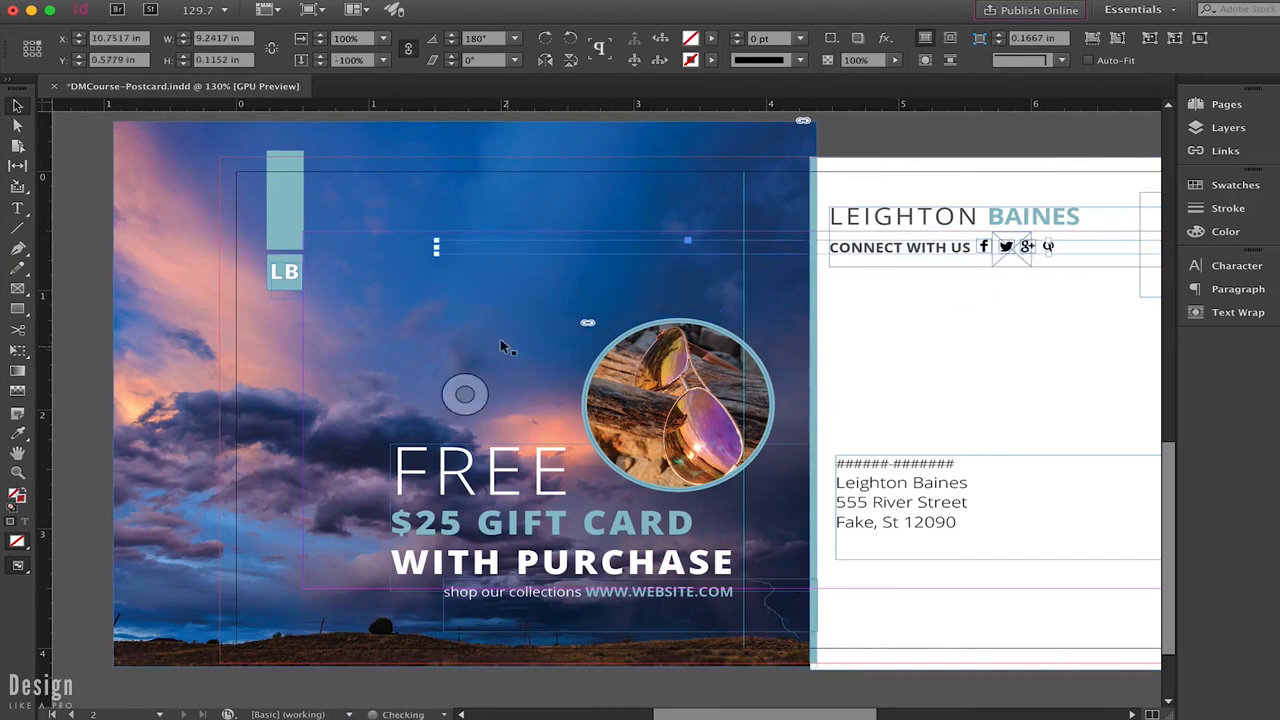
left_click(1058, 248)
left_click_drag(1062, 250, 919, 360)
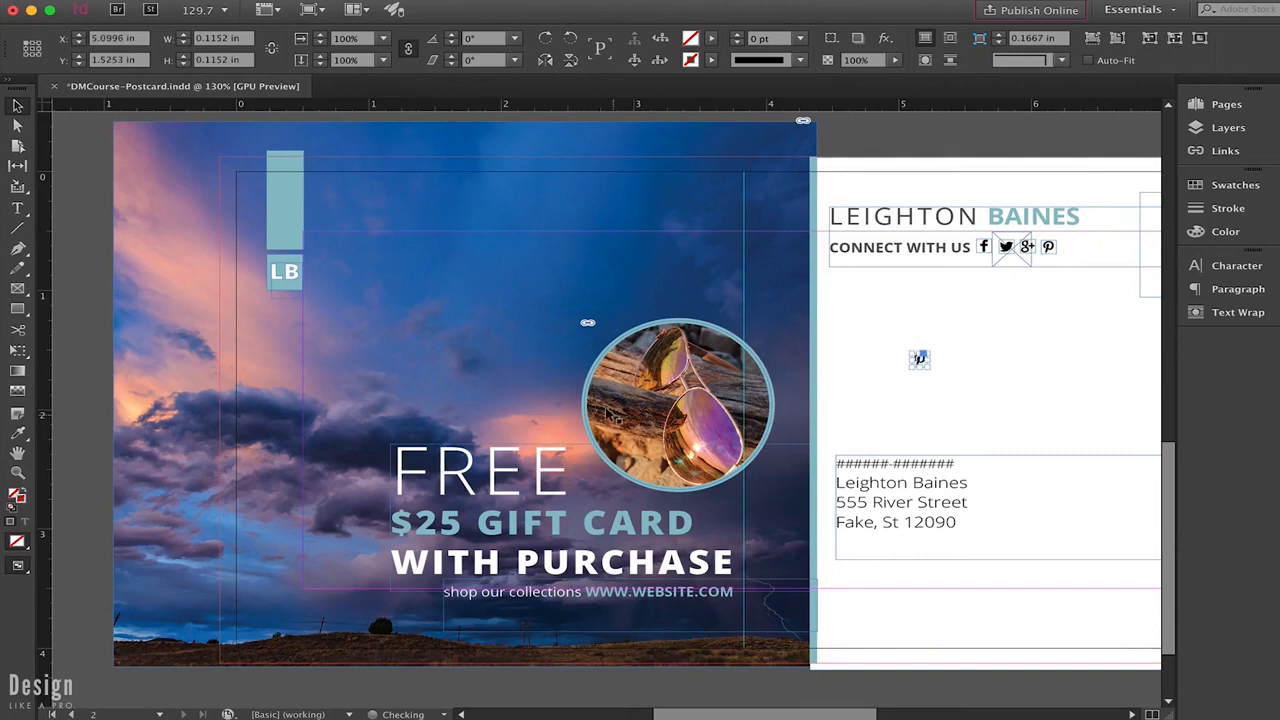
left_click(1010, 409)
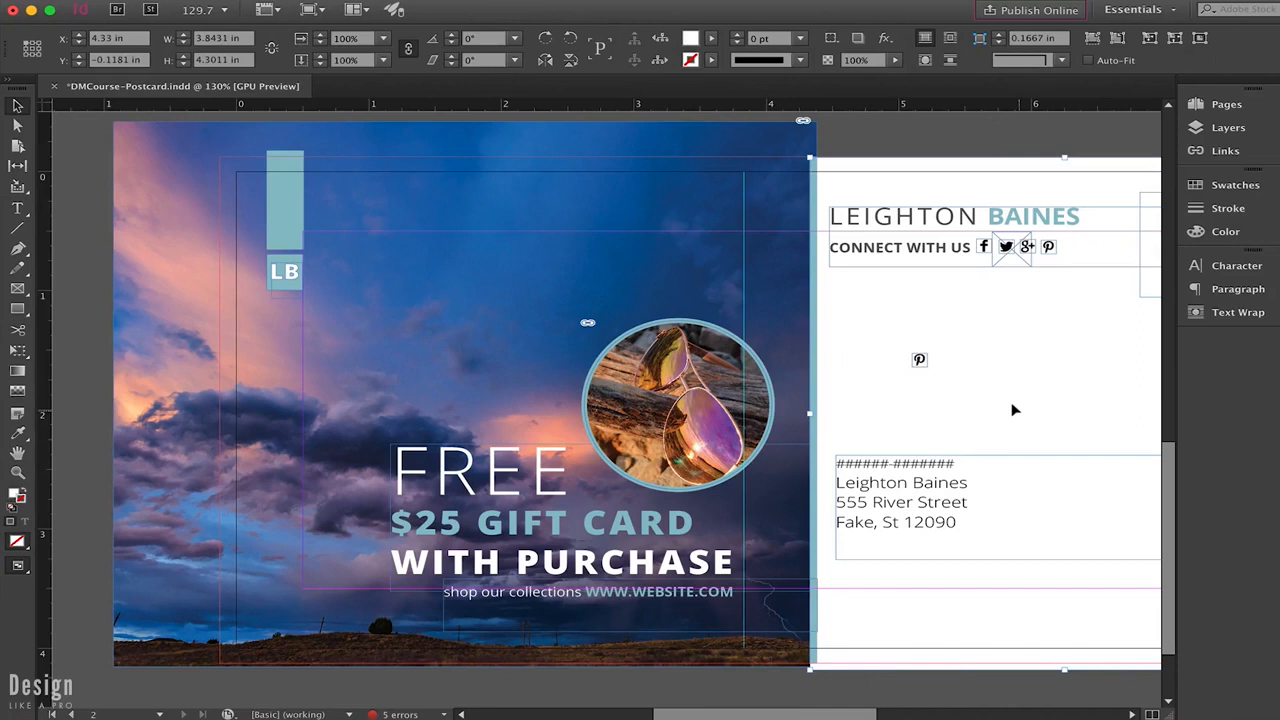
Scale the copied Pinterest icon proportionally from its centre, up to about 0.48 in and back down
left_click(920, 360)
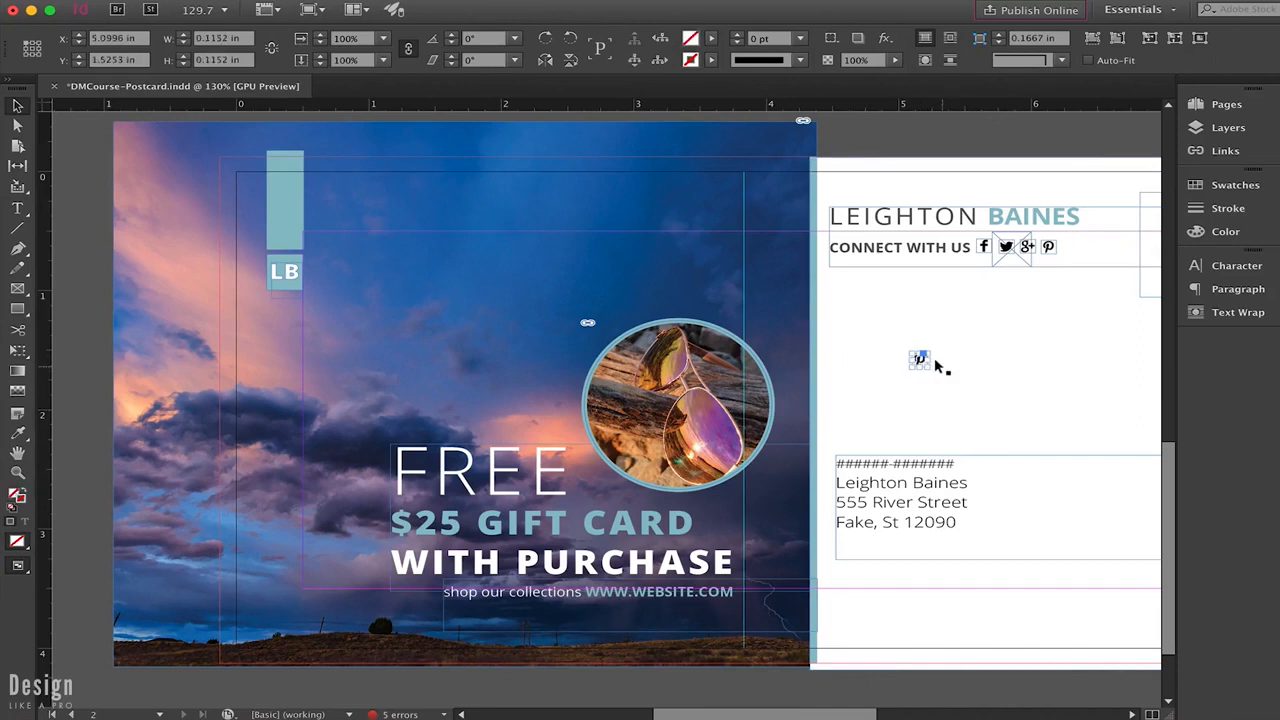
left_click_drag(929, 351, 980, 333)
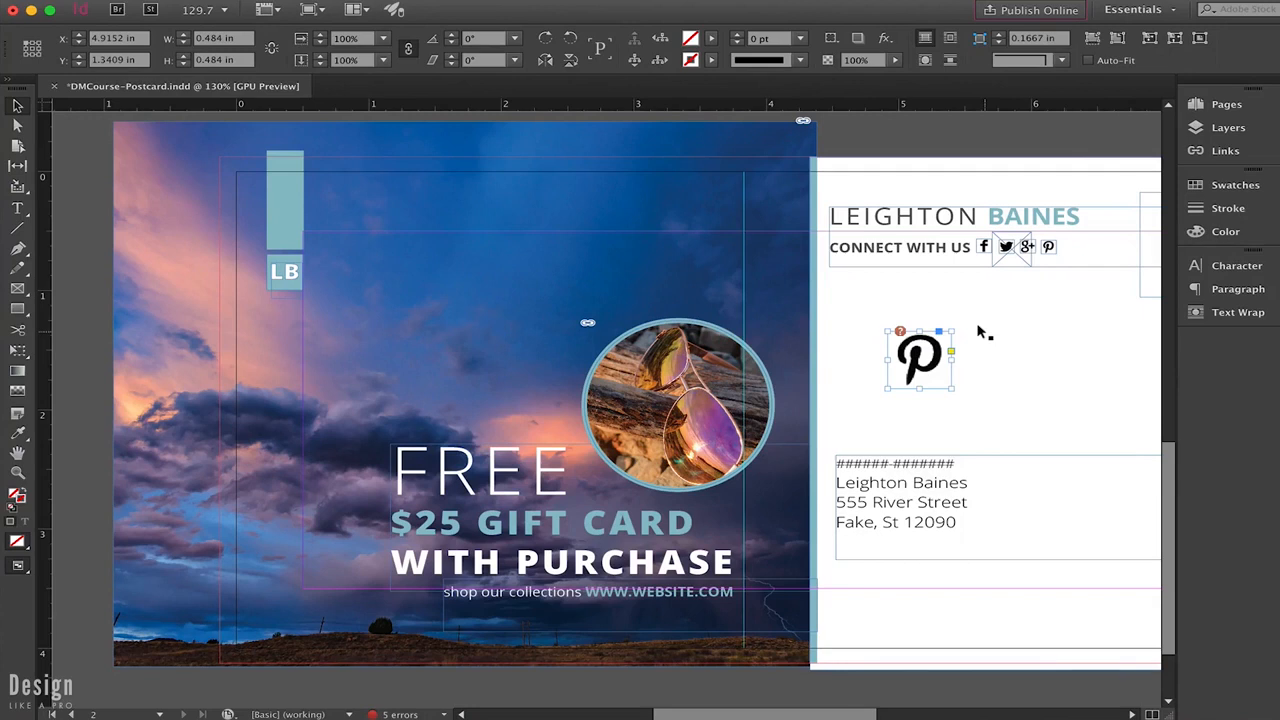
left_click_drag(951, 332, 930, 350)
Remove the Pinterest icon copy together with the white backing rectangle on the address side
left_click(1020, 348)
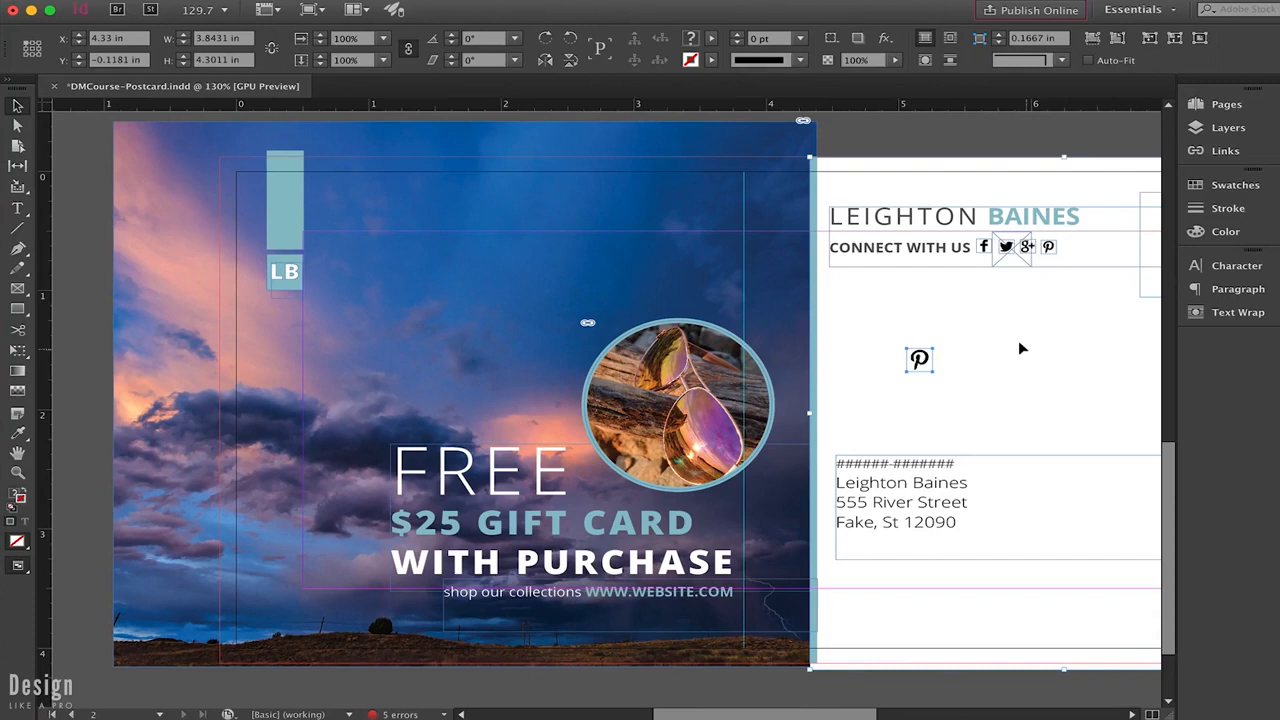
key("ctrl+z")
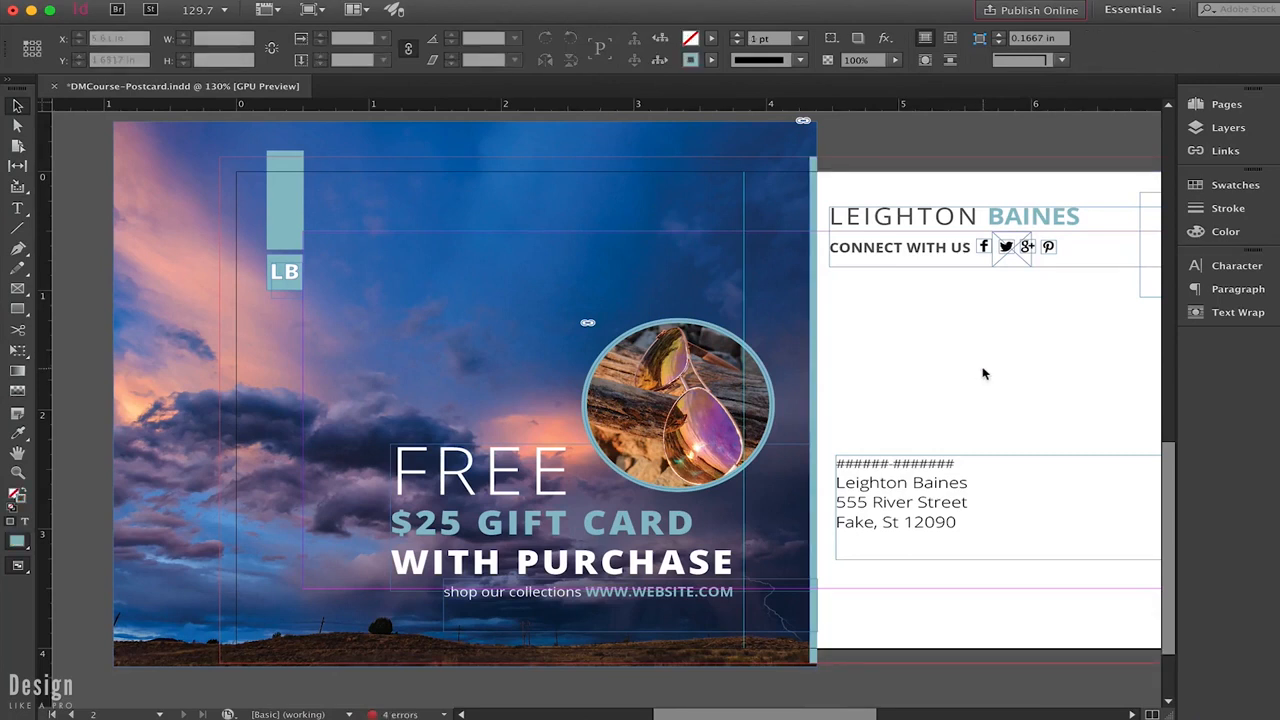
Show the colour swatches and remove the stroke colour from the teal bar above the LB box
left_click(1266, 190)
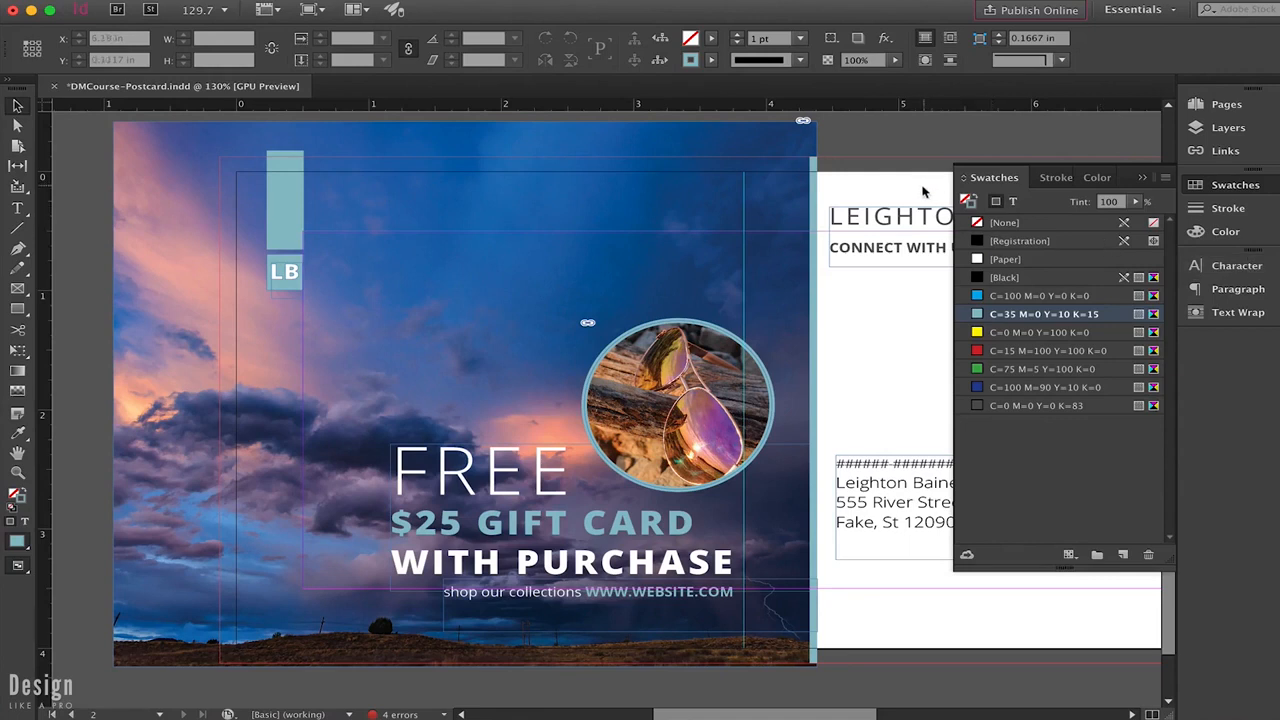
left_click(285, 170)
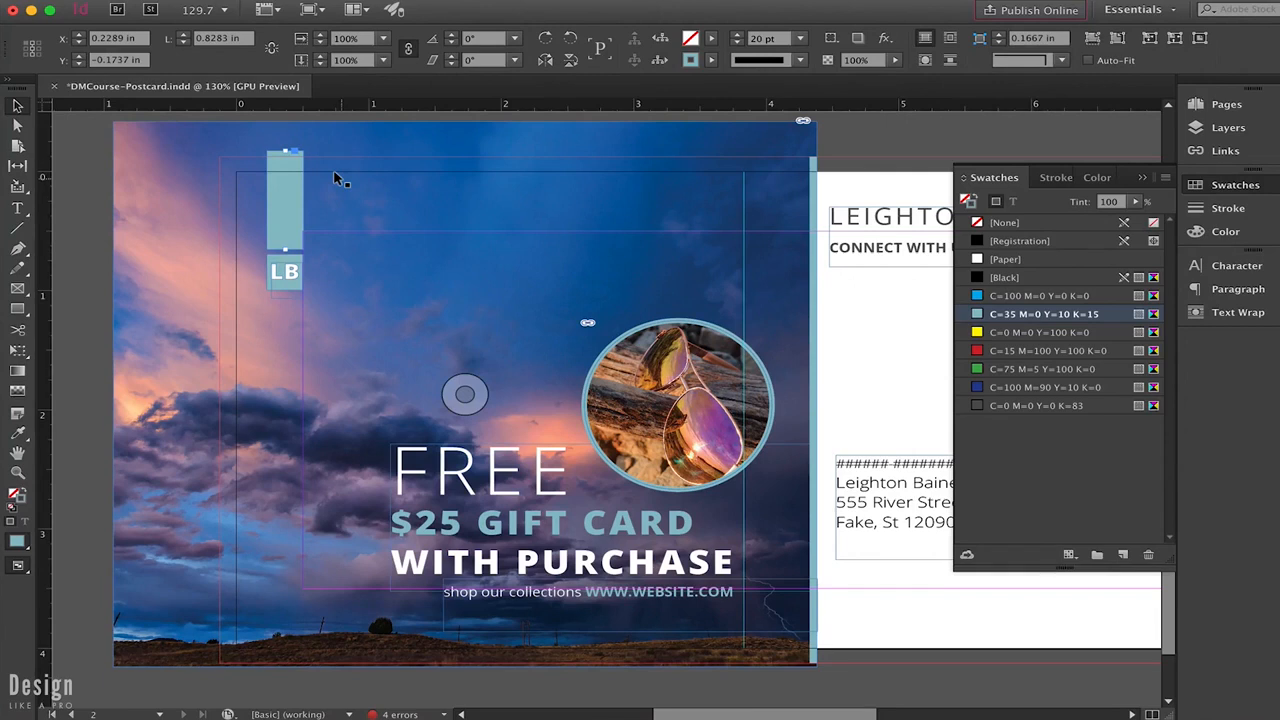
key("slash")
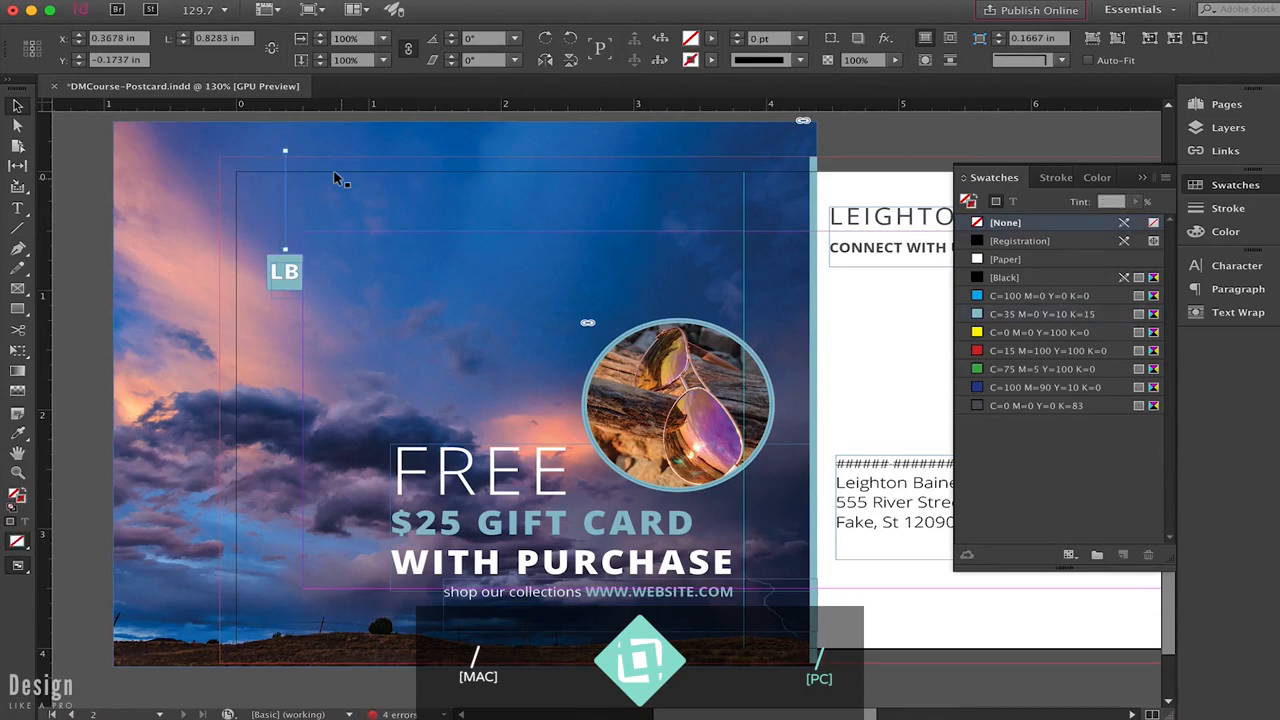
key("z")
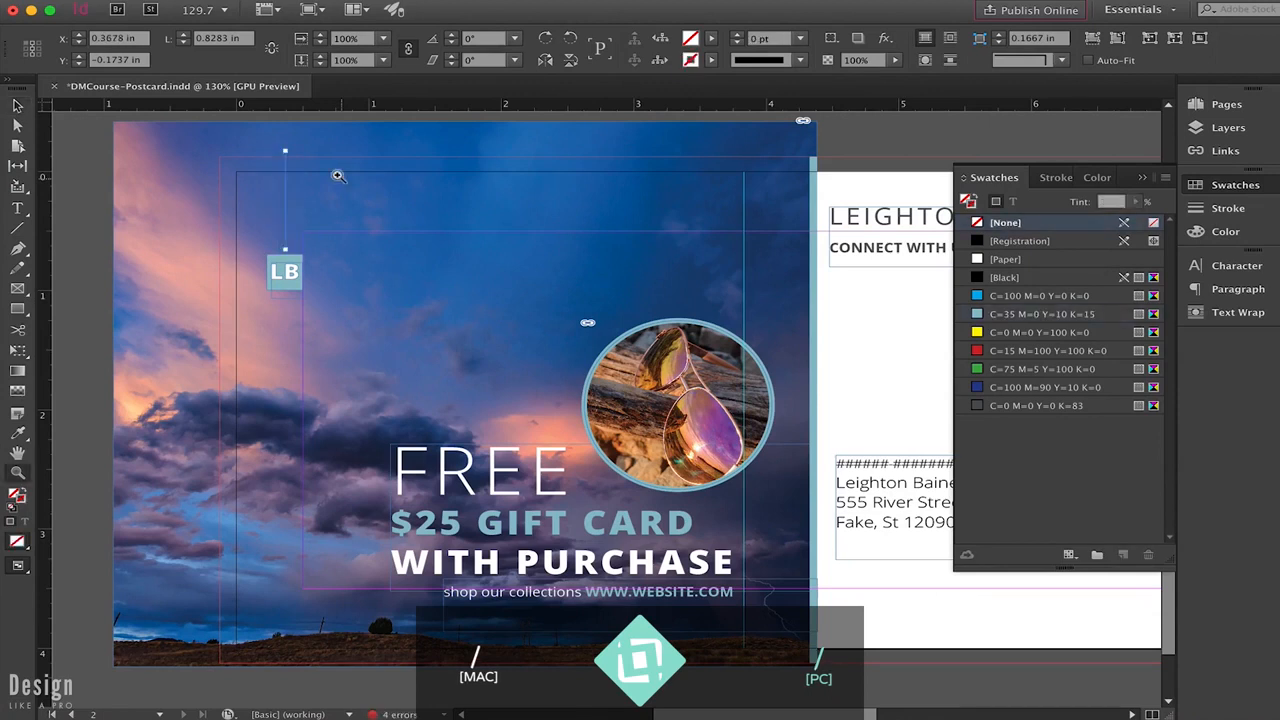
left_click(17, 105)
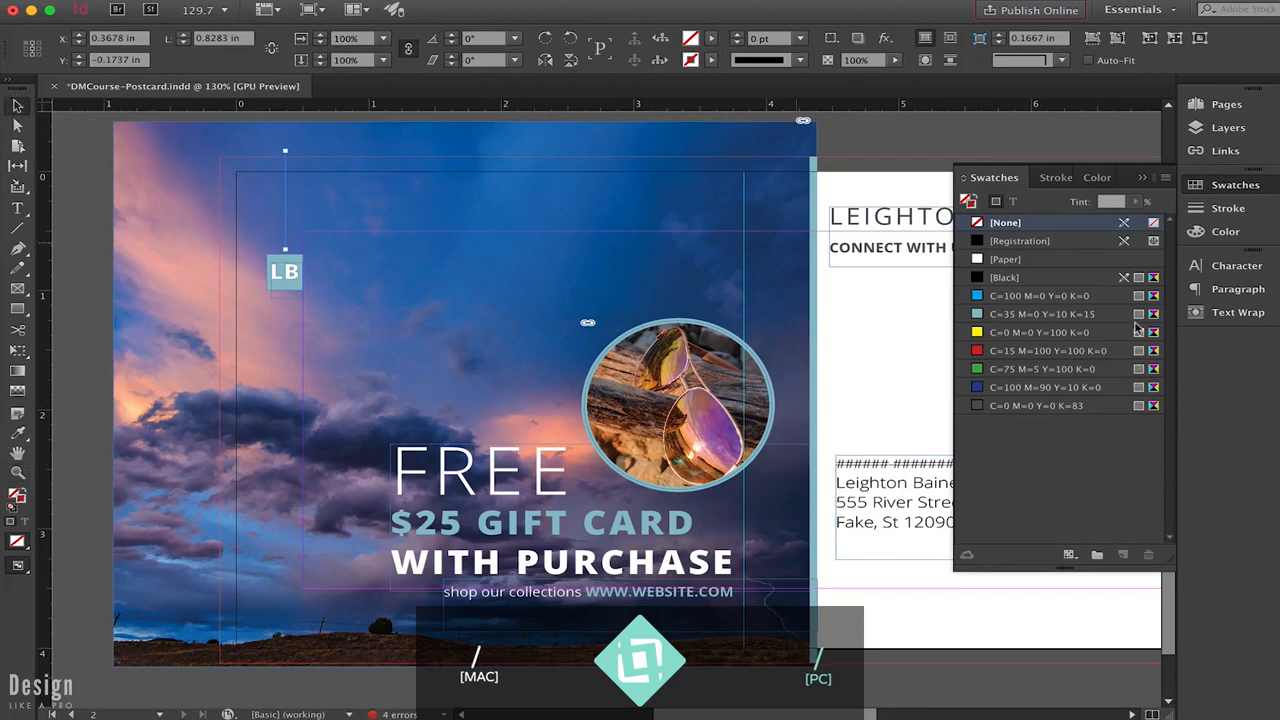
Try the [None] swatch on the teal bar's stroke once more, restore the teal stroke, and hide the swatches
key("super+z")
left_click(986, 224)
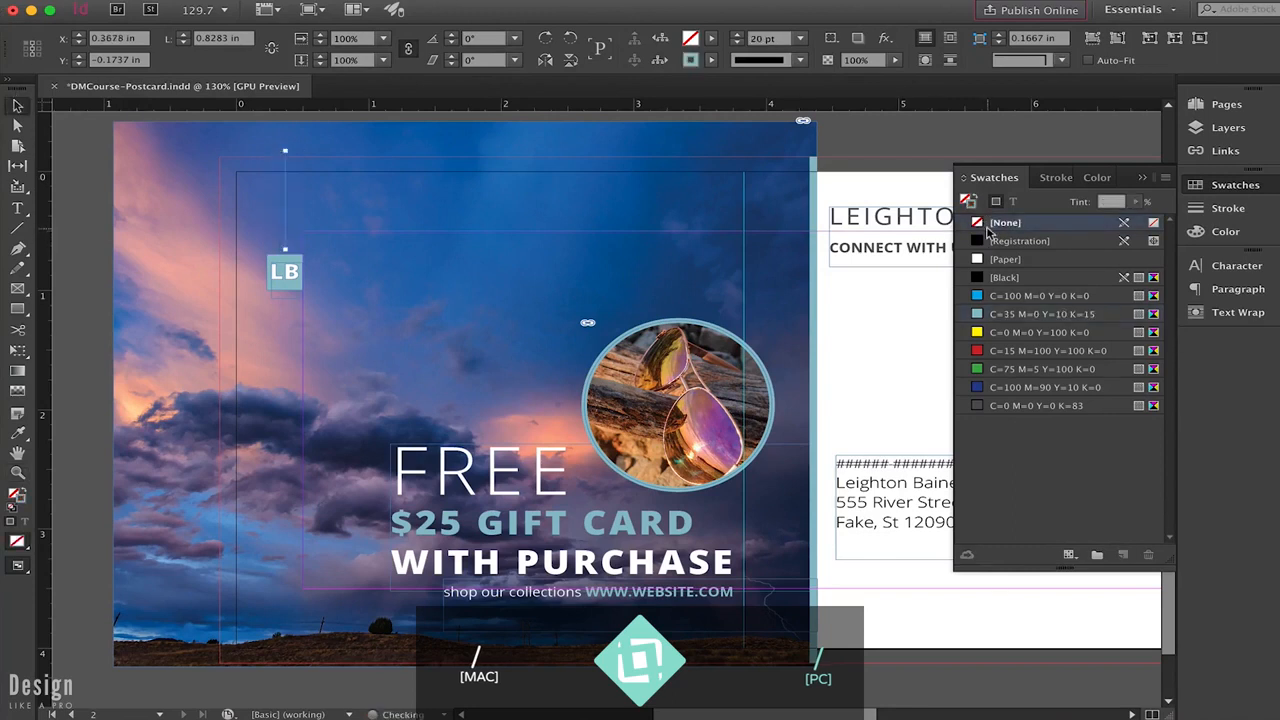
key("super+z")
key("super+shift+z")
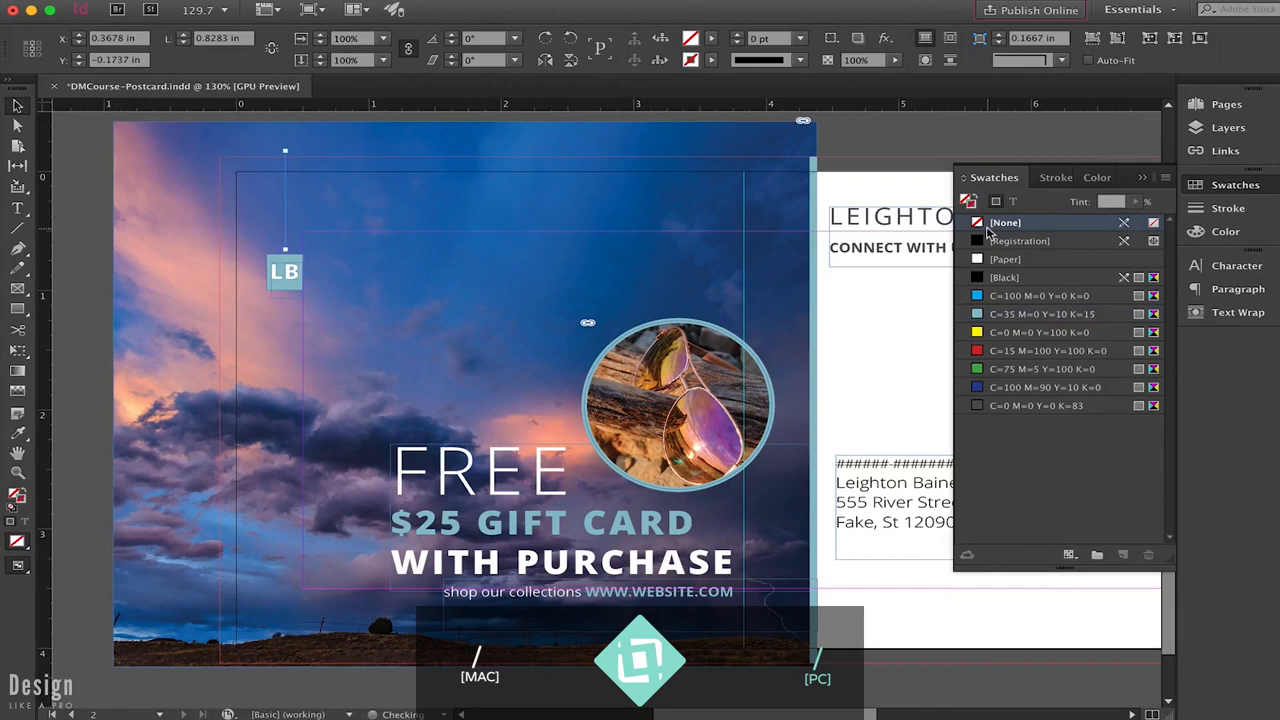
key("super+z")
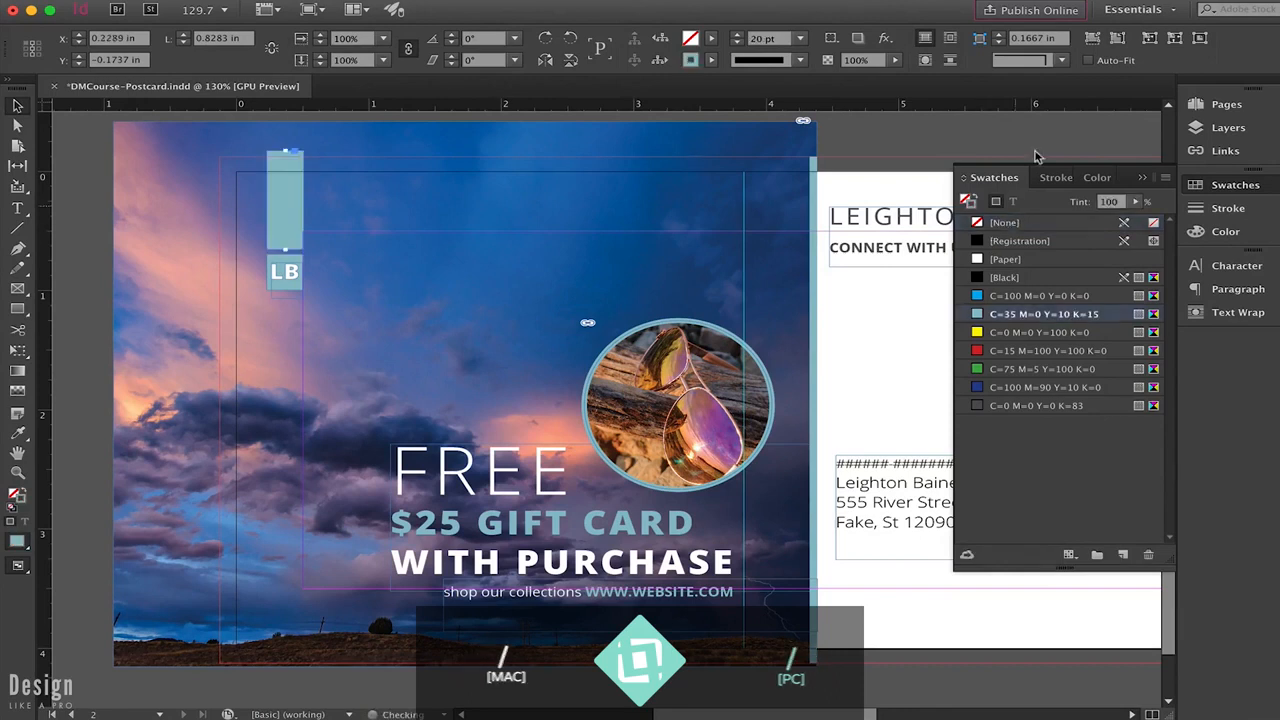
left_click(1142, 177)
left_click(1084, 340)
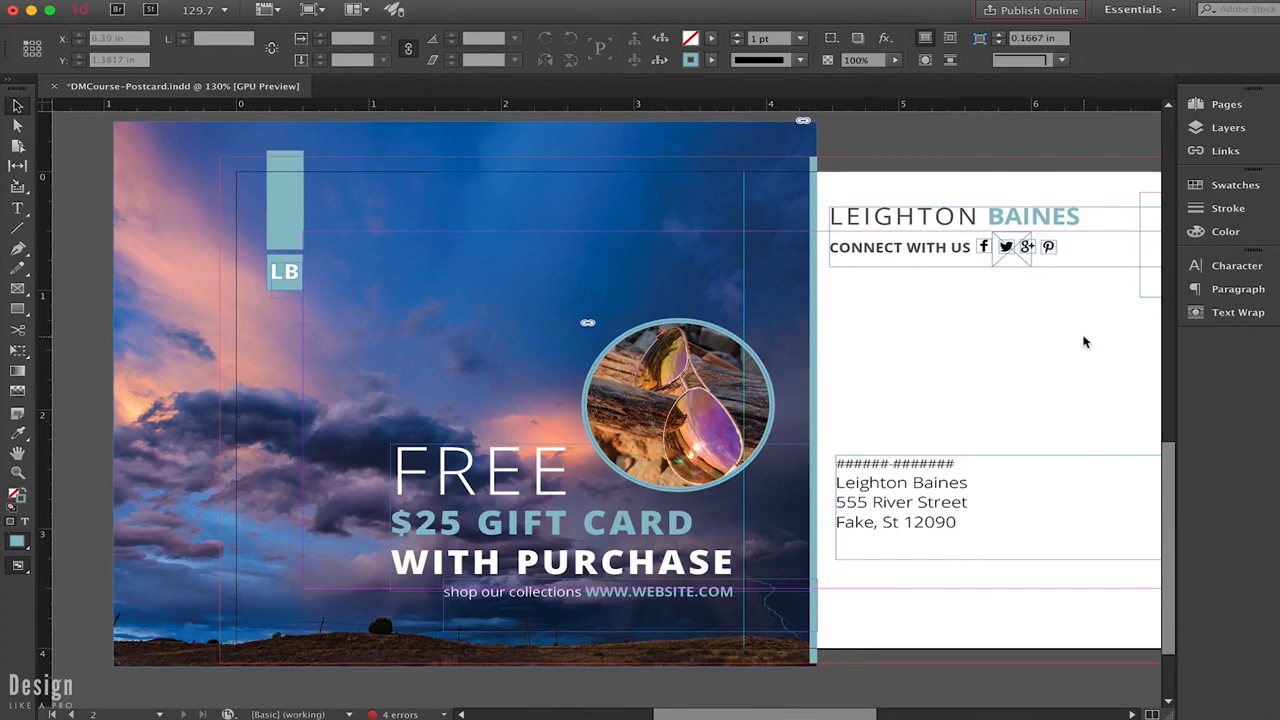
Swap the LB box's fill and stroke colours so that teal becomes its 1 pt outline
left_click(295, 258)
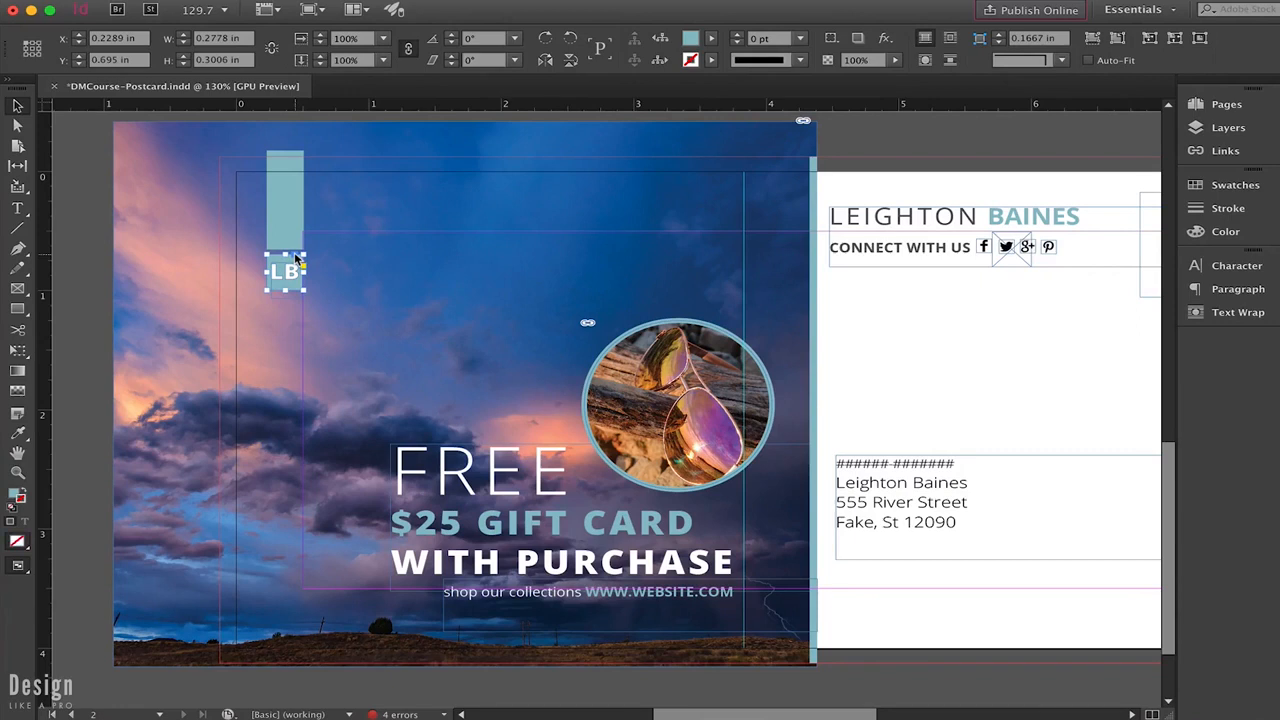
key("x")
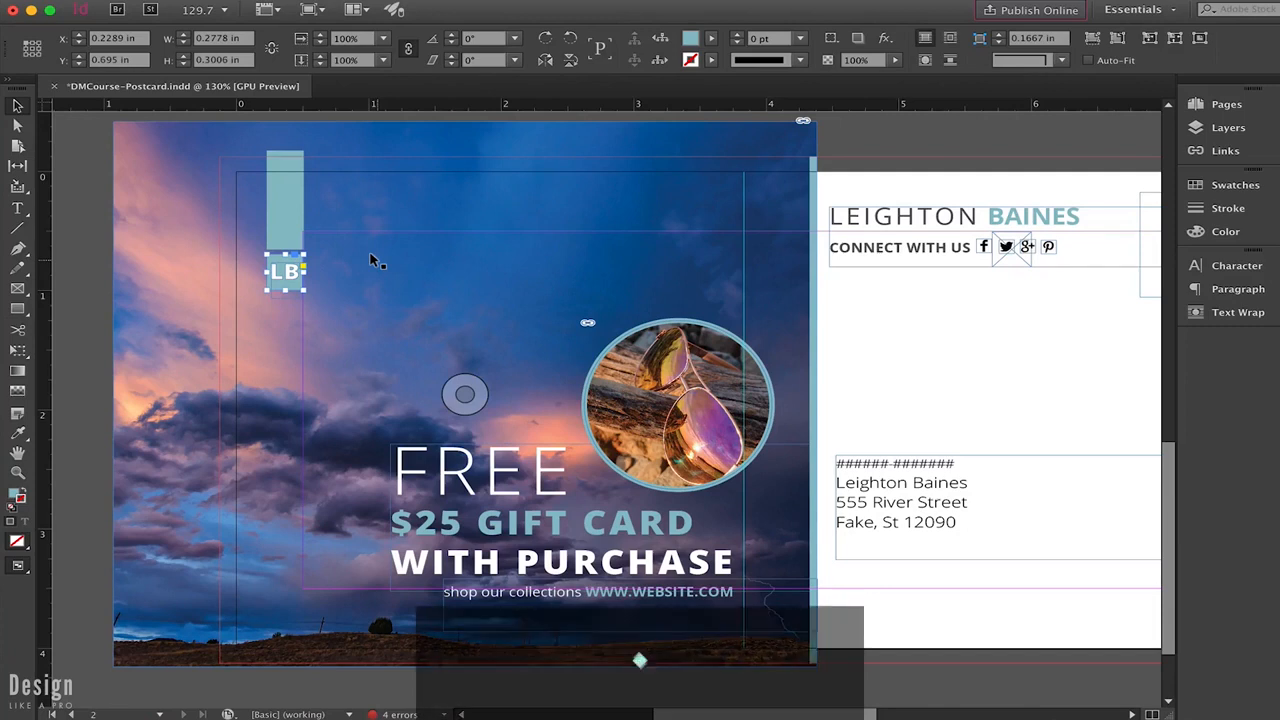
key("shift+x")
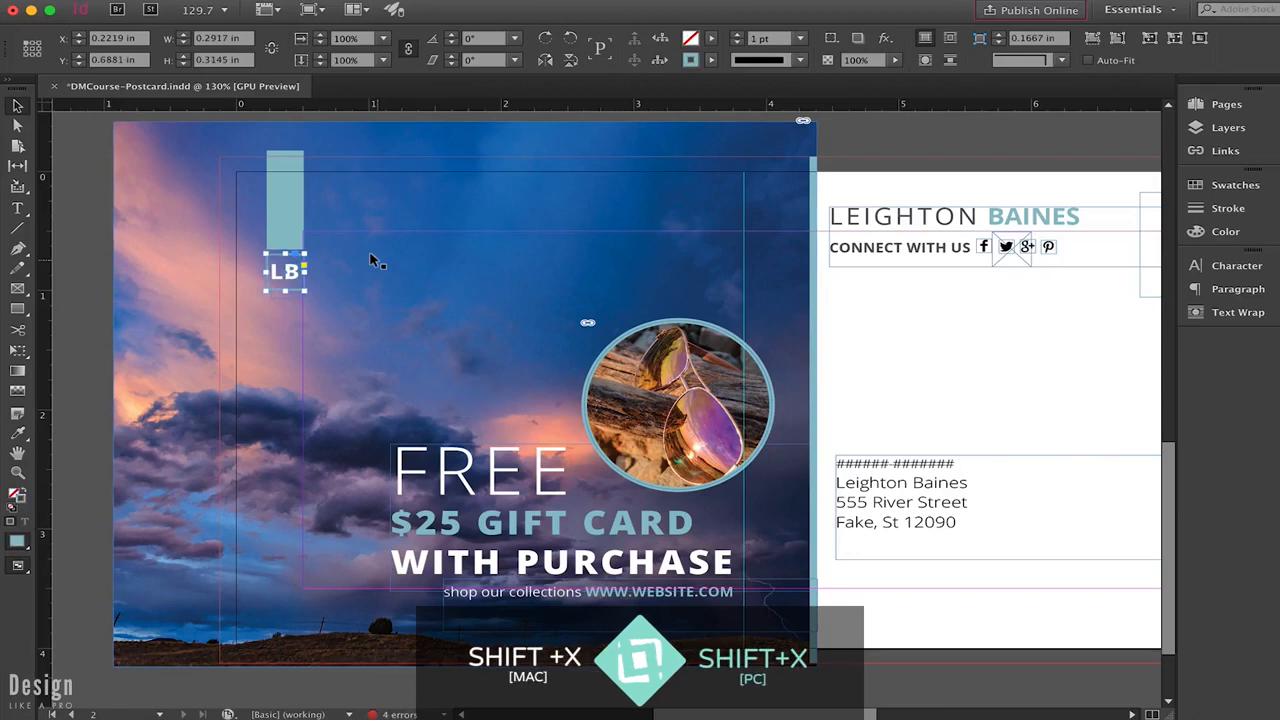
key("shift+x")
key("shift+x")
left_click(370, 255)
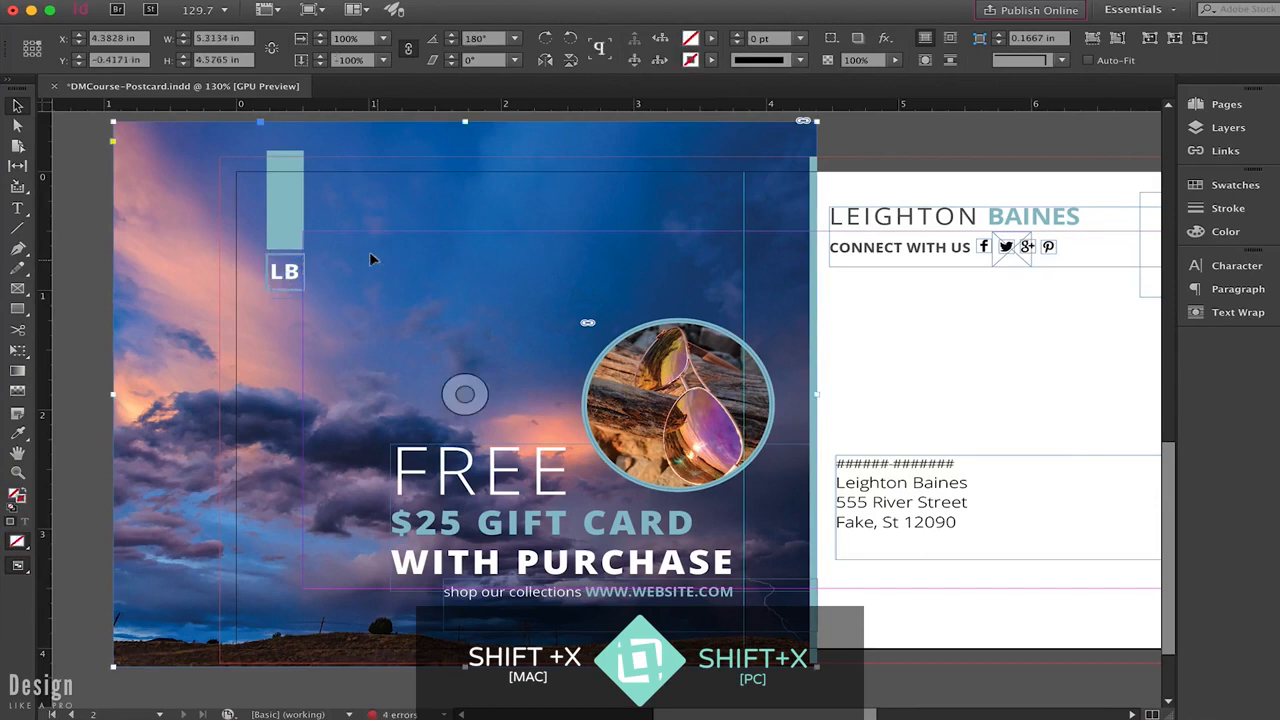
Reselect the LB box, try colour and none on it, and swap fill and stroke until teal is the fill
left_click(278, 266)
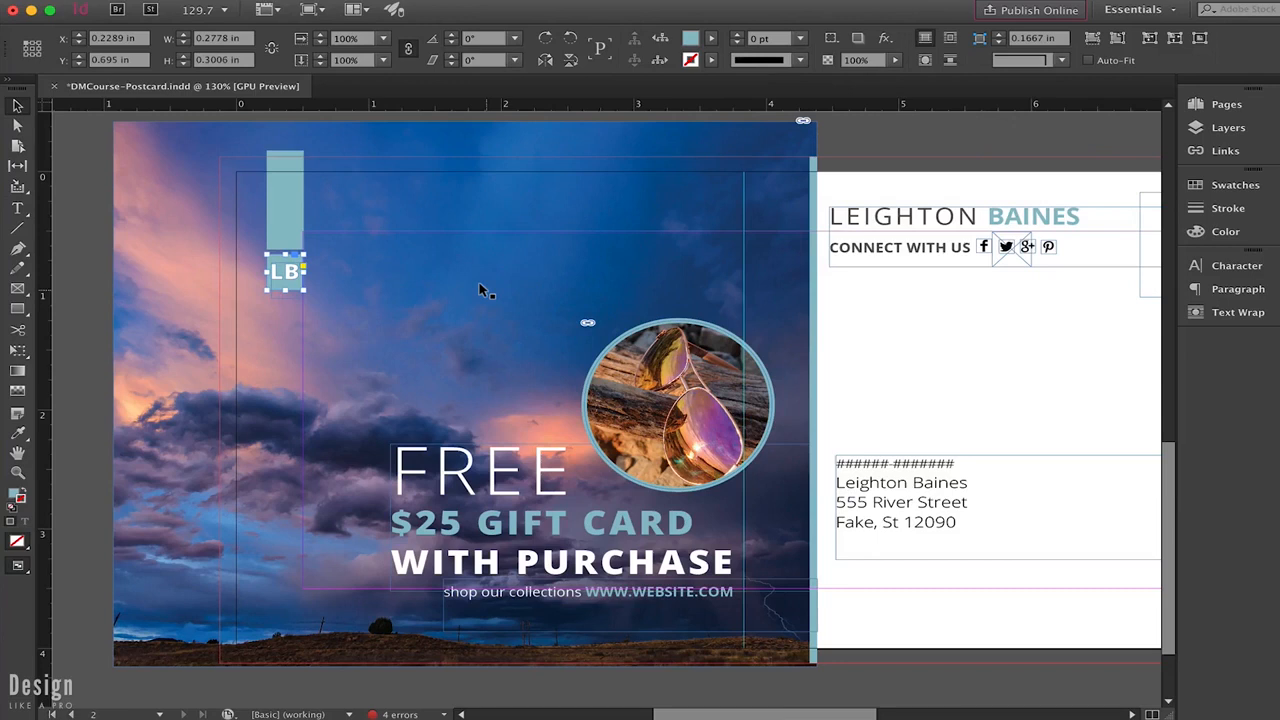
key("comma")
key("slash")
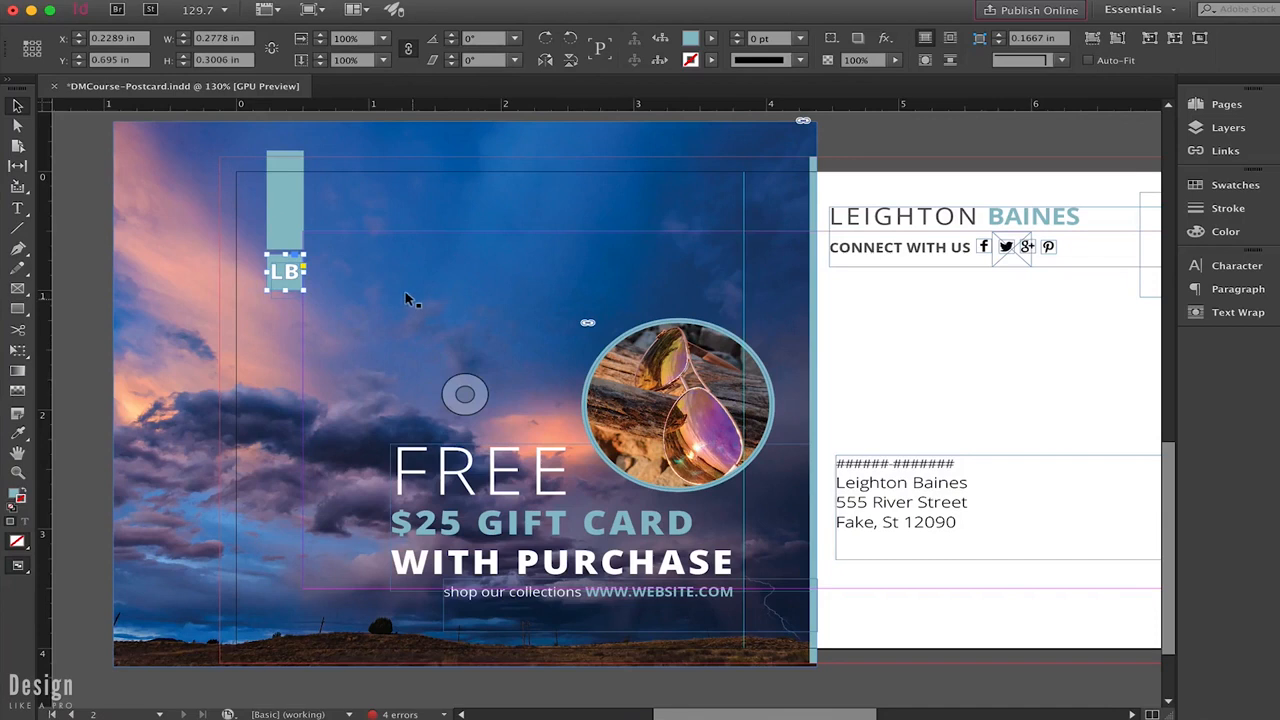
key("shift+x")
key("shift+x")
key("shift+x")
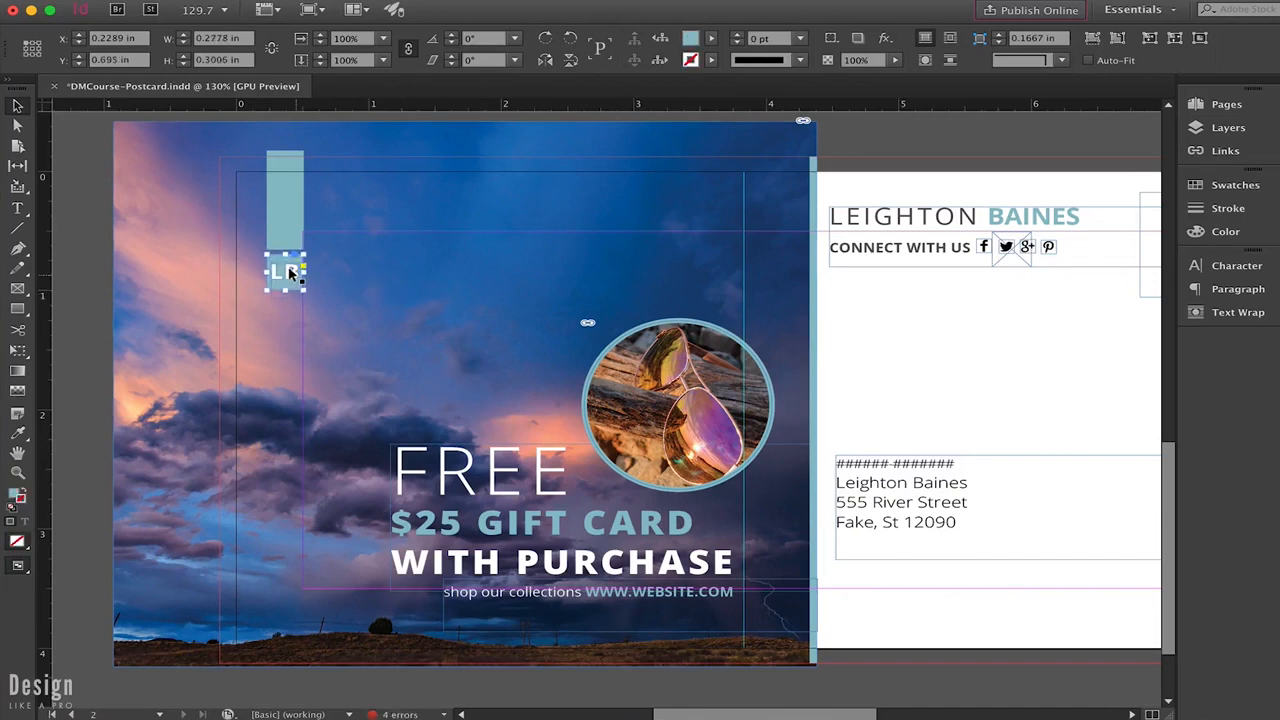
Deselect the LB box and set up Find/Change to find 2016 and change it to 2017
left_click(1069, 421)
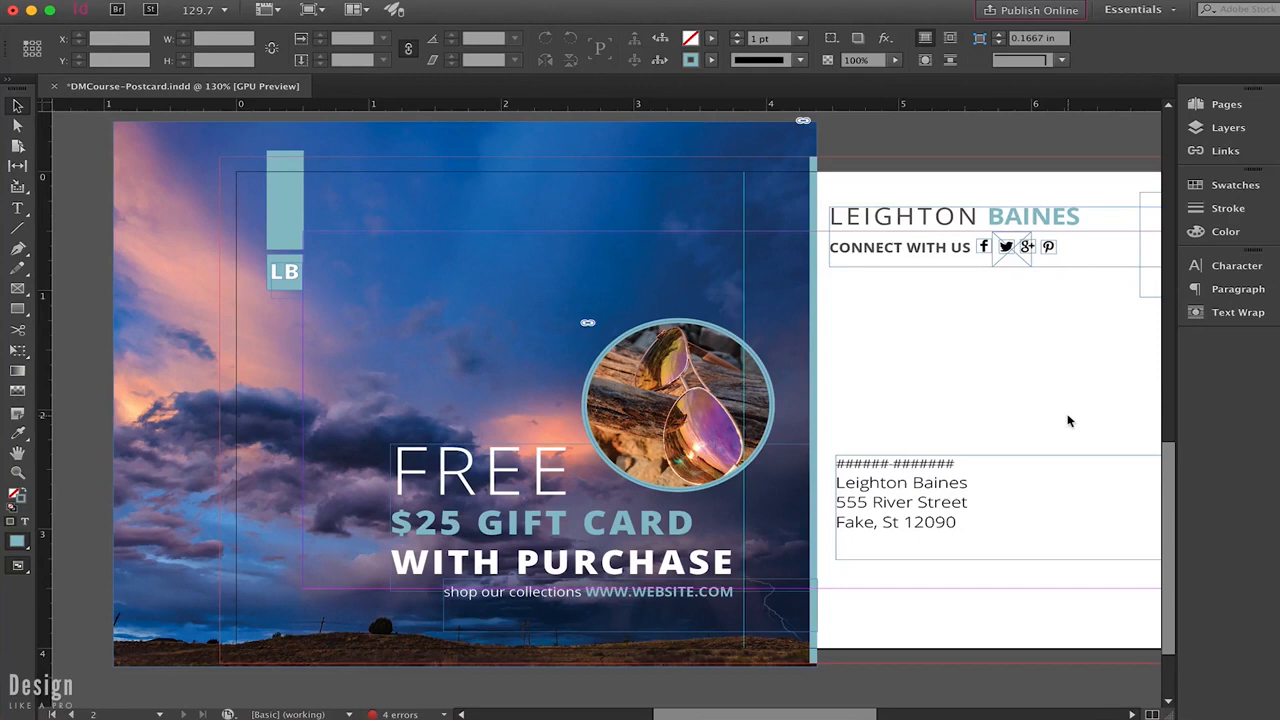
key("cmd+f")
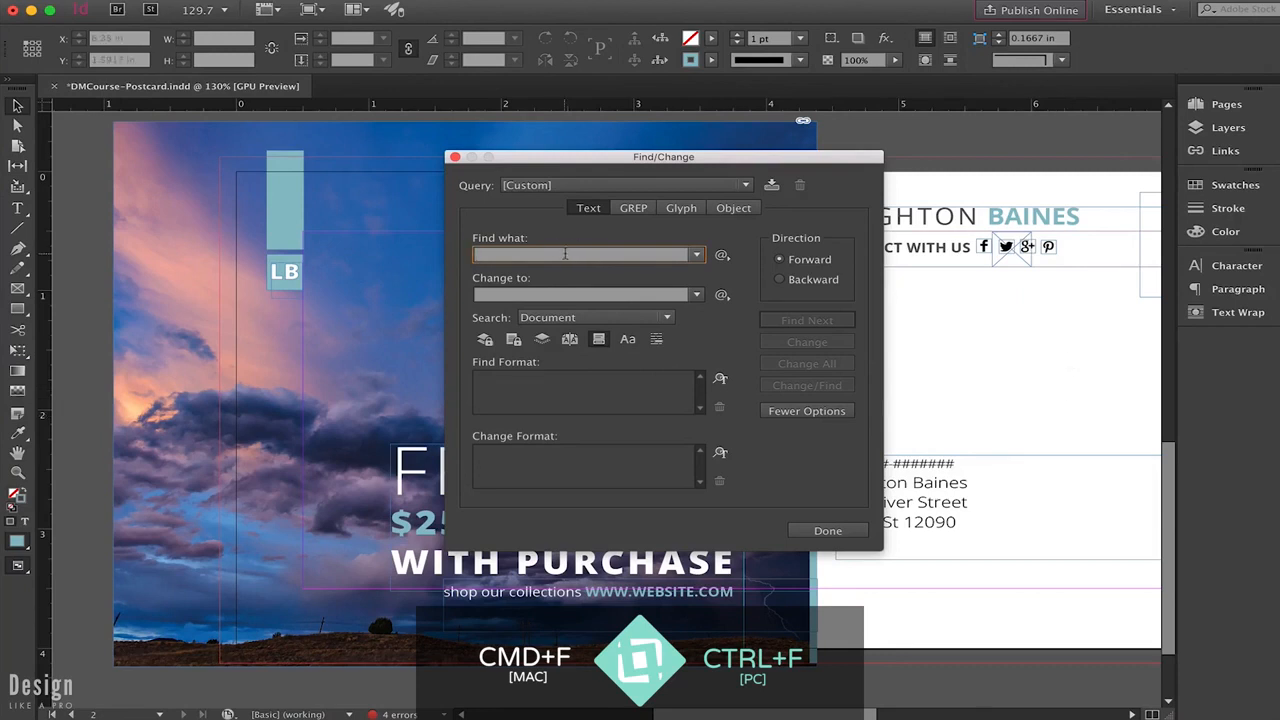
type("2017")
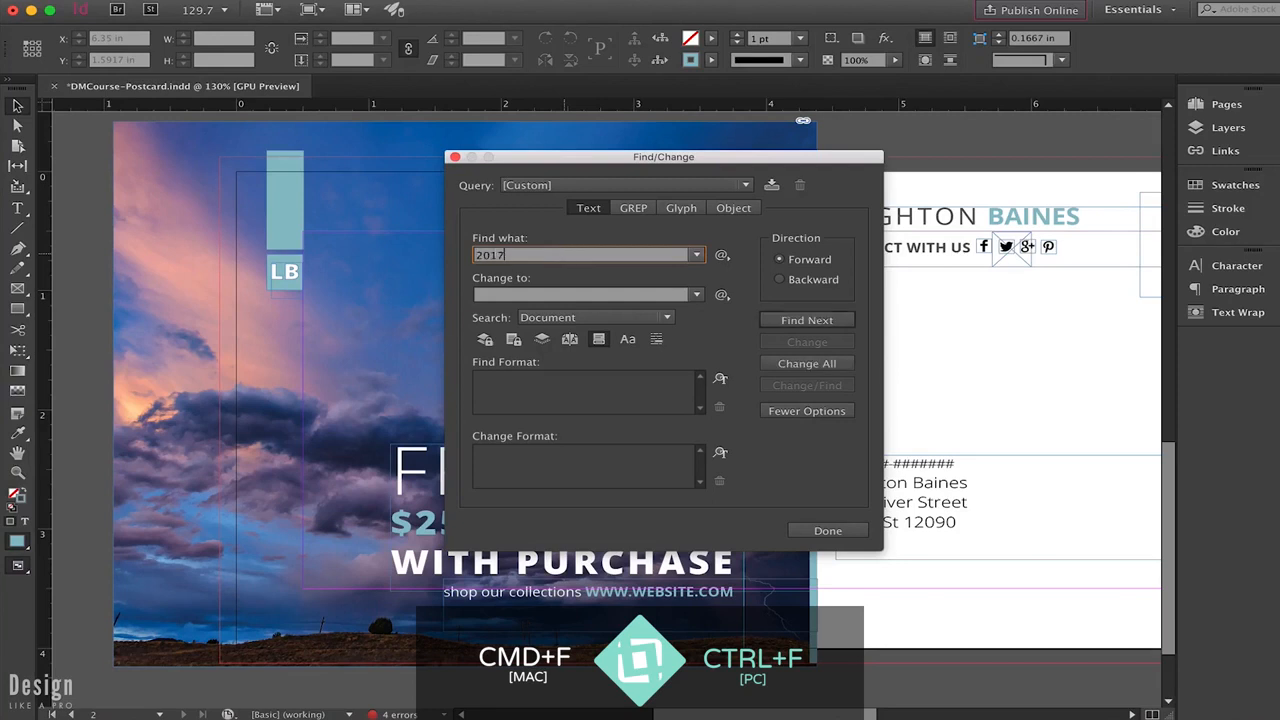
key("BackSpace")
type("6")
left_click(478, 294)
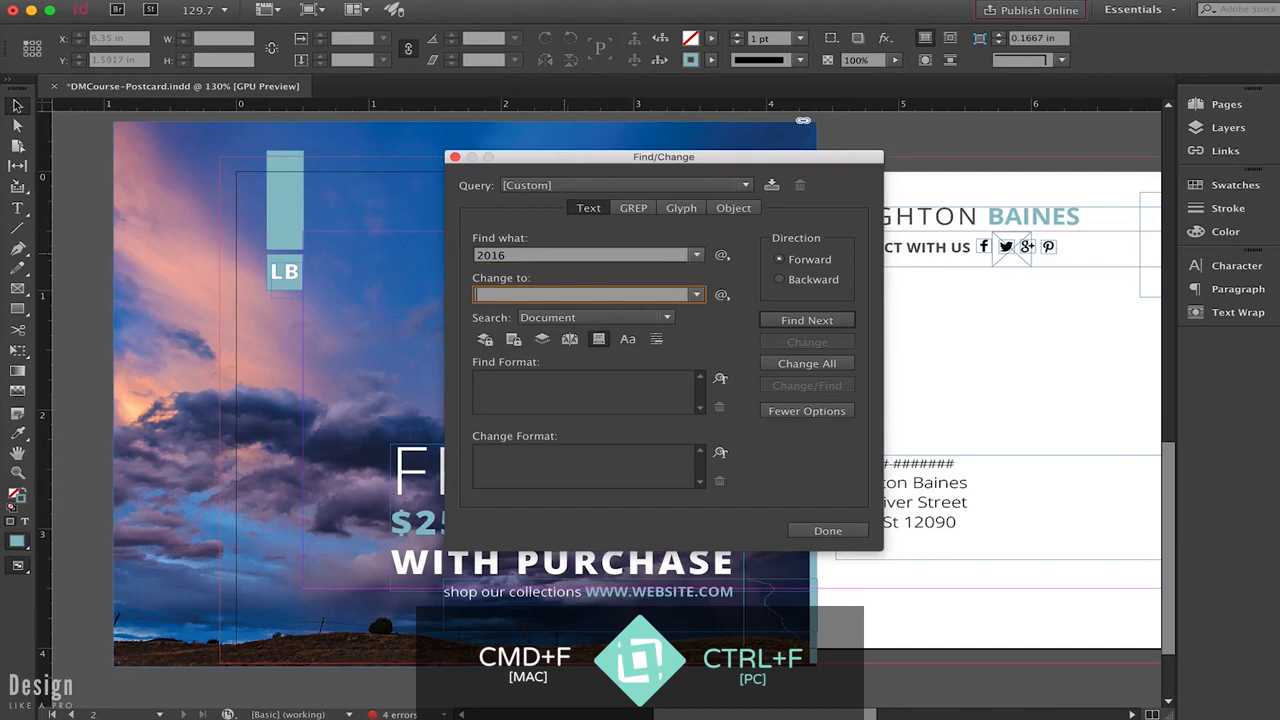
type("2017")
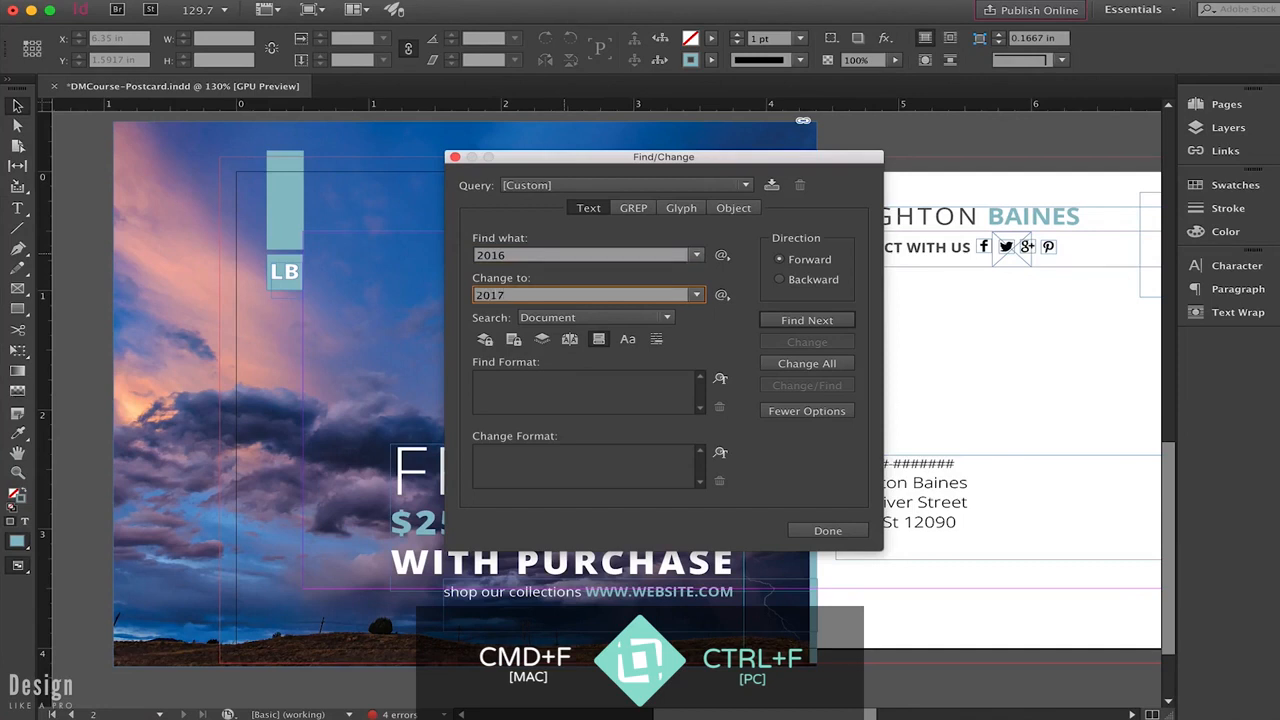
Review the Find/Change search scope choices and keep the scope at Document
left_click(580, 317)
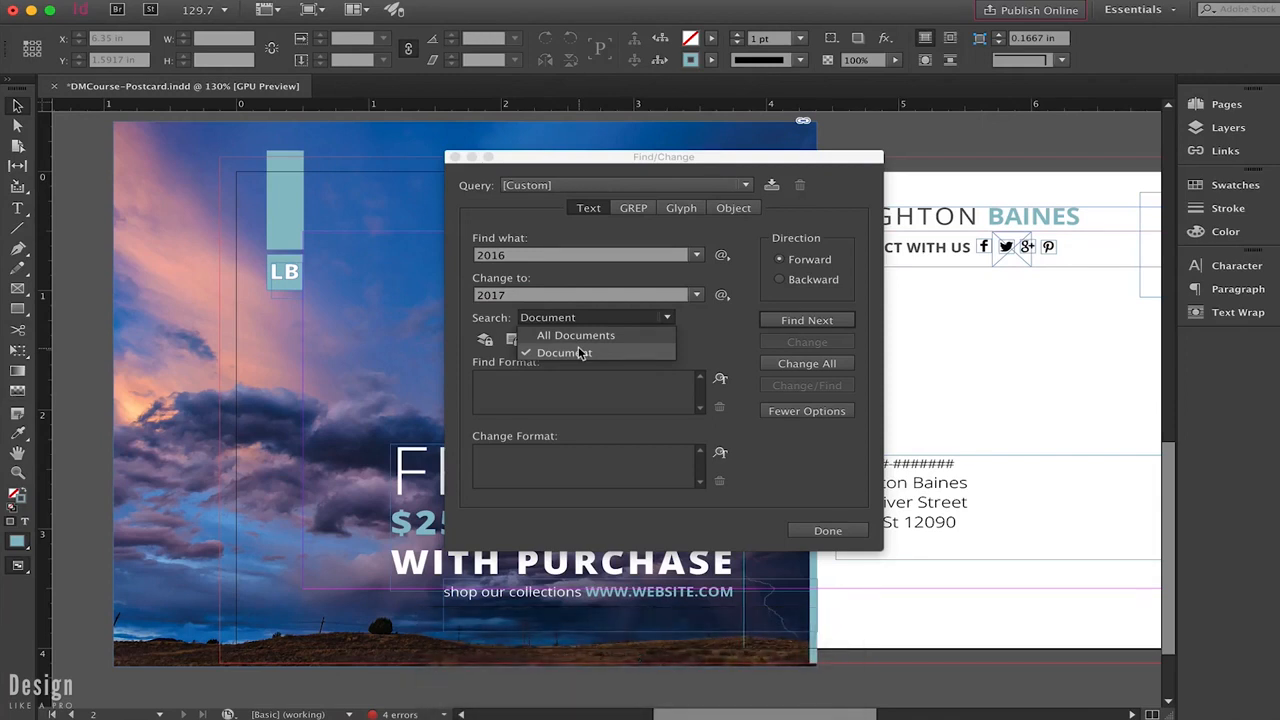
left_click(702, 354)
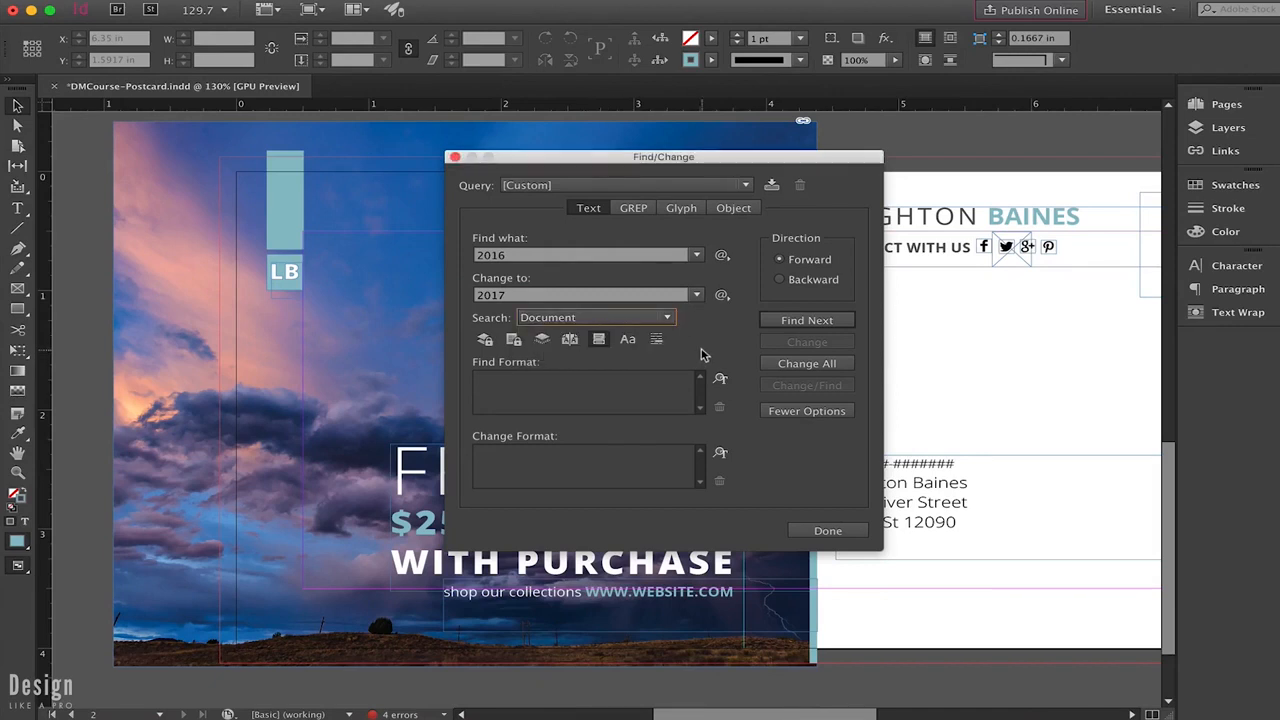
left_click(785, 364)
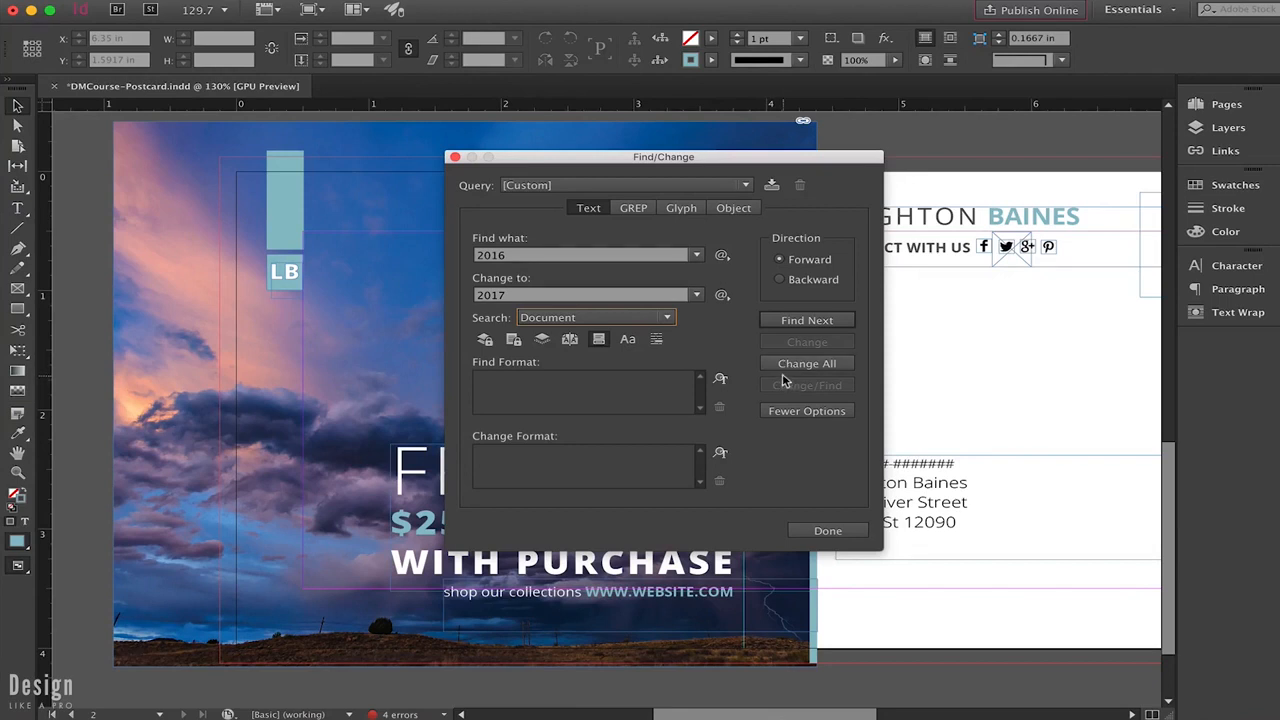
Clear the replacement text in Find/Change, keeping 2016 as the search text
left_click(624, 259)
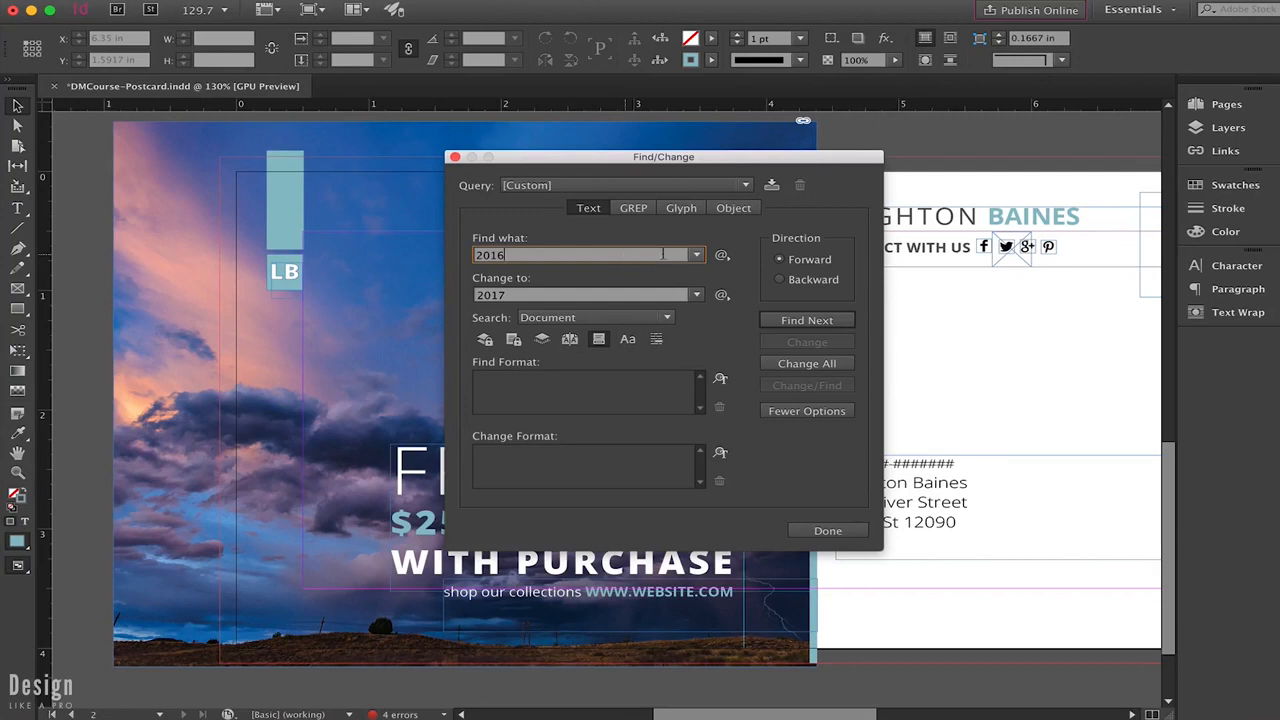
double_click(607, 293)
key("BackSpace")
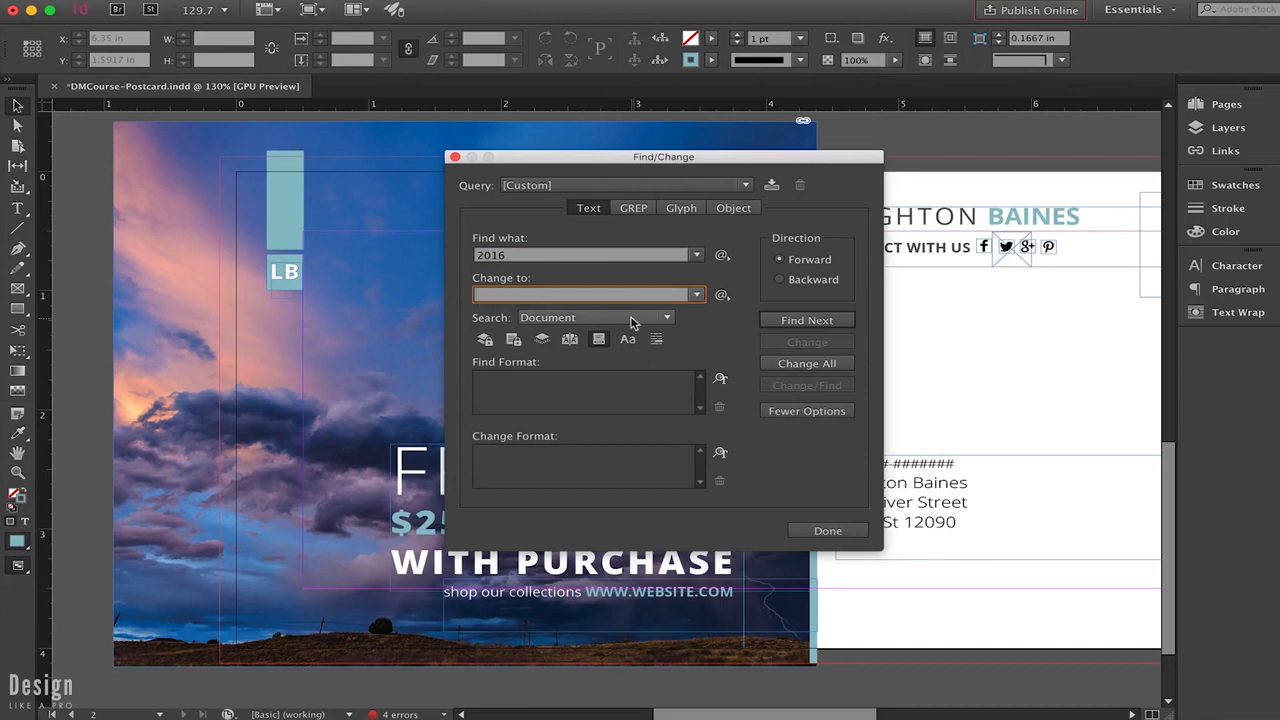